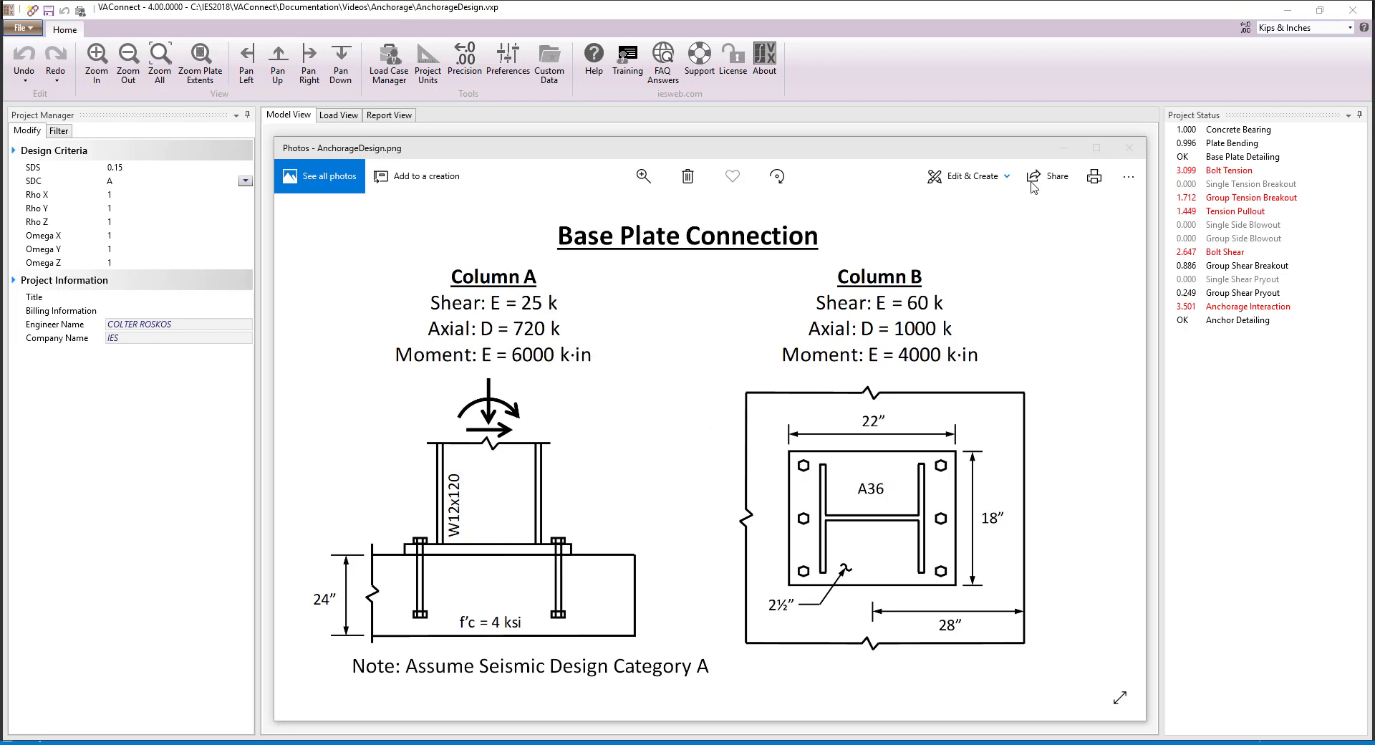
Zoom the model to the base plate extents and review the applied loads for Column A and Column B
click(1063, 154)
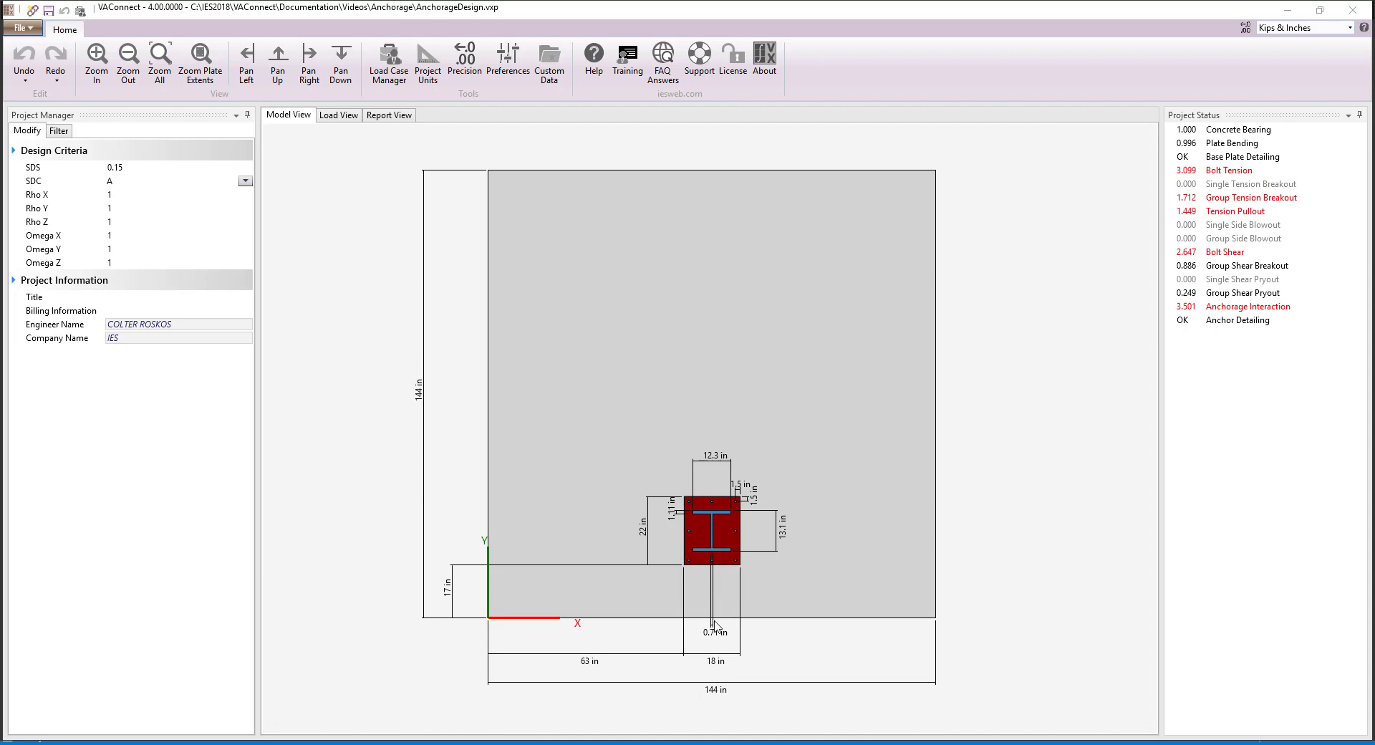
click(200, 64)
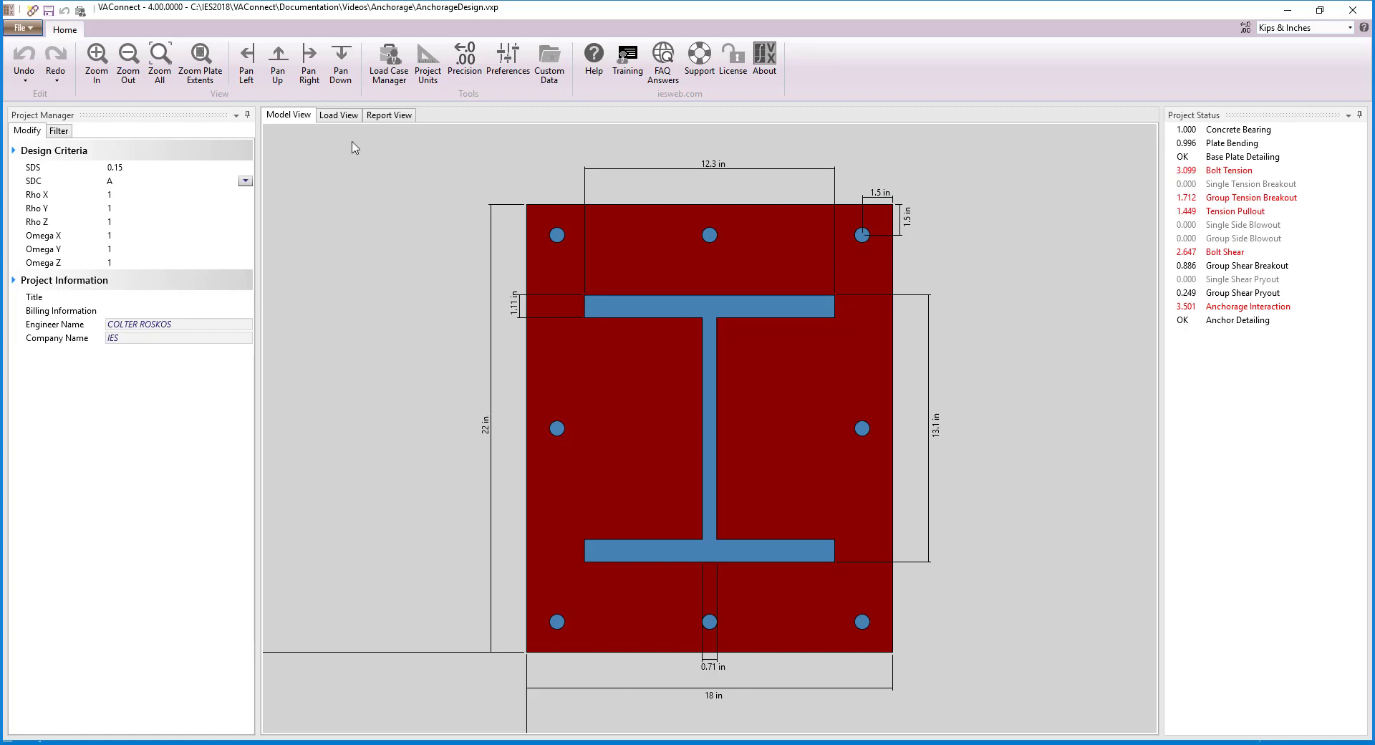
click(338, 116)
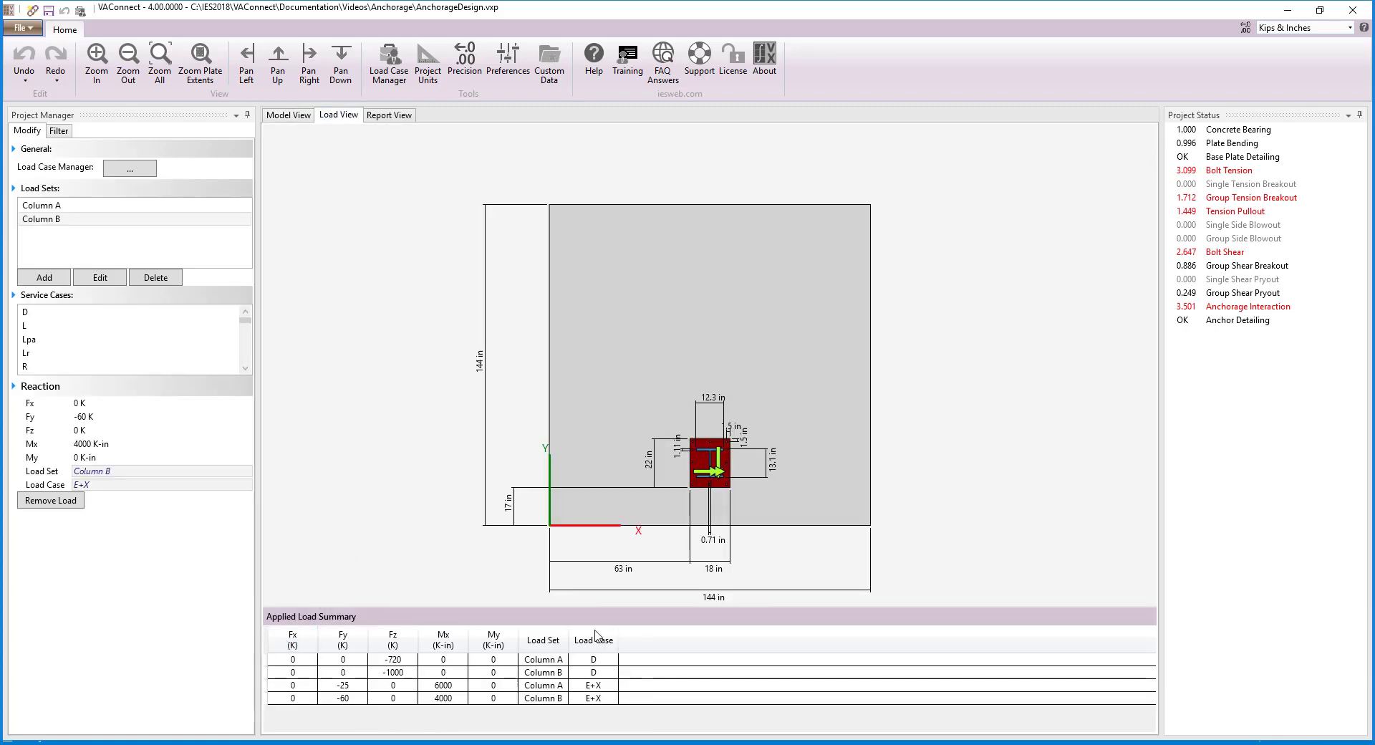
click(285, 117)
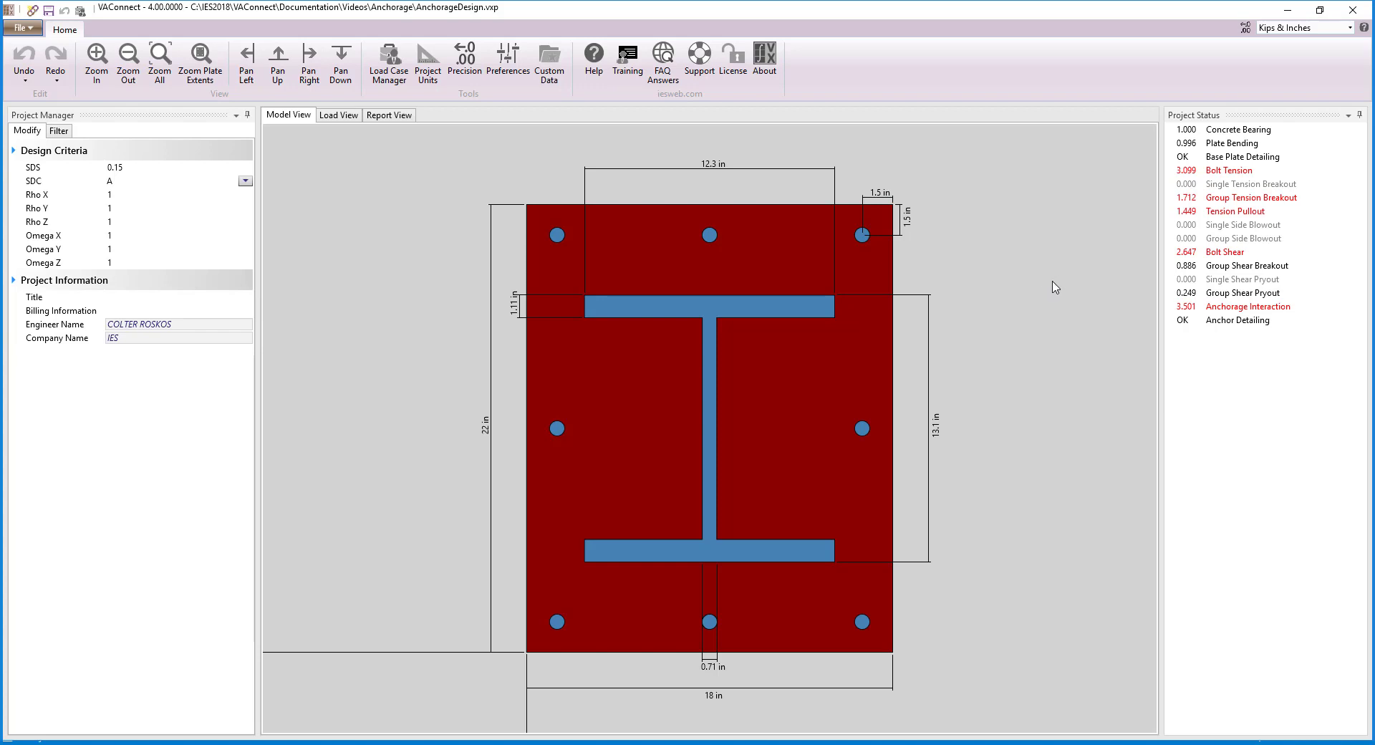
Review the calculation details of the failing Bolt Tension check and close the report
click(1231, 176)
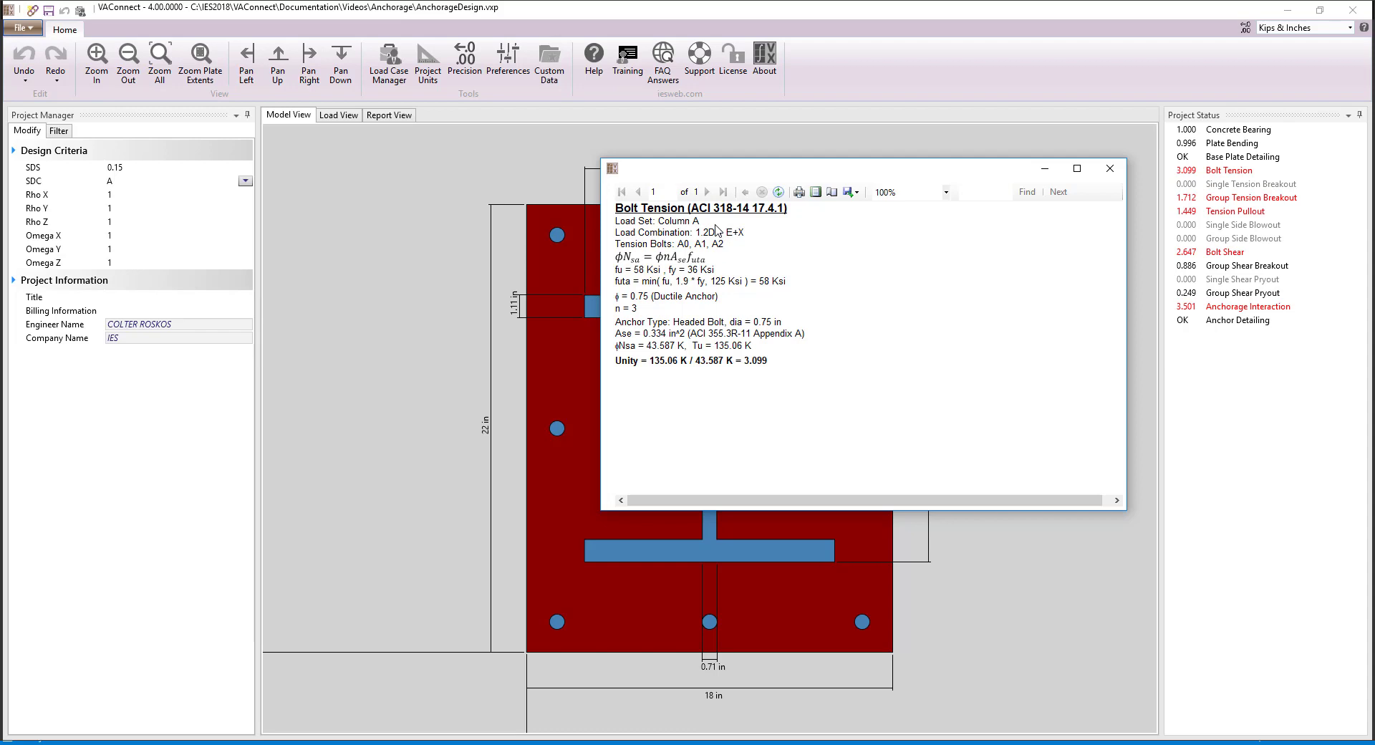
click(1110, 169)
Show the anchorage labels and hide the dimensions in the model view
click(63, 132)
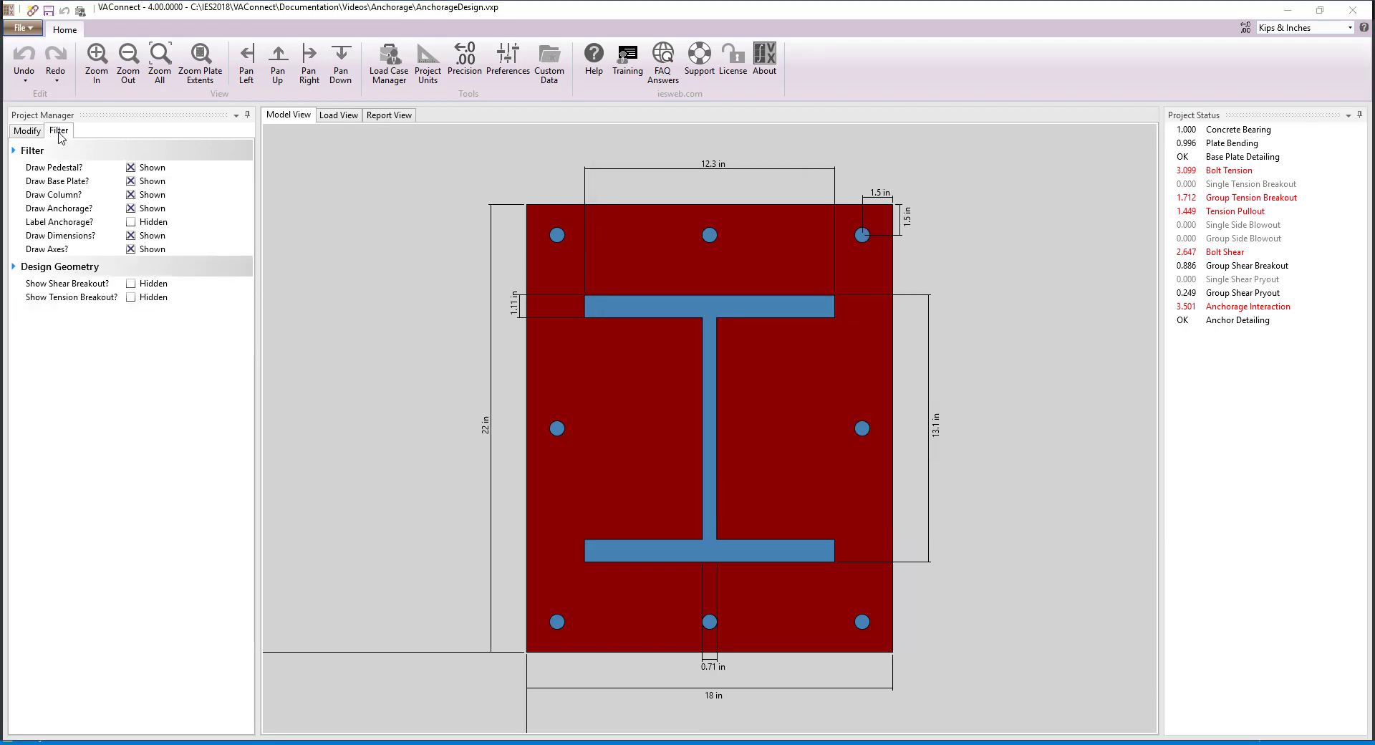
click(130, 236)
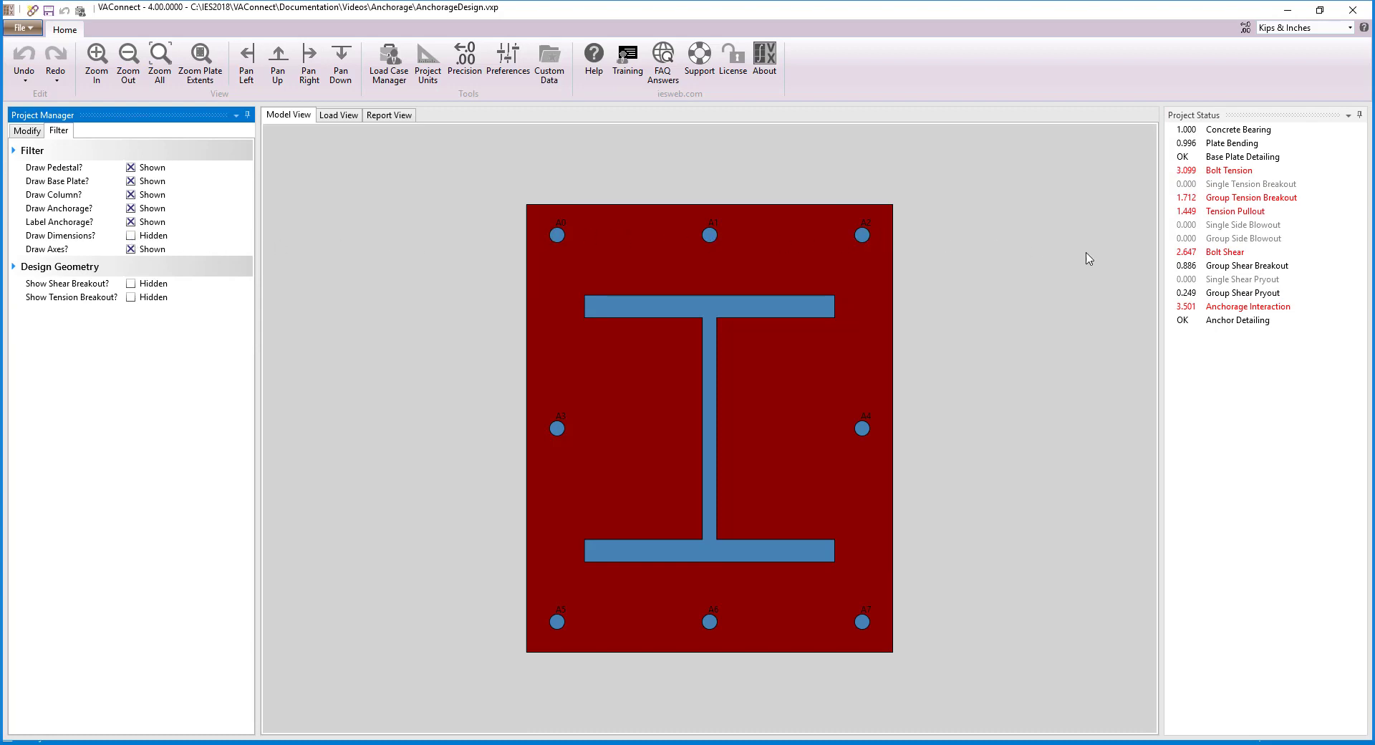
Review the calculation details of the Bolt Shear check and close the report
click(1222, 256)
double_click(1223, 257)
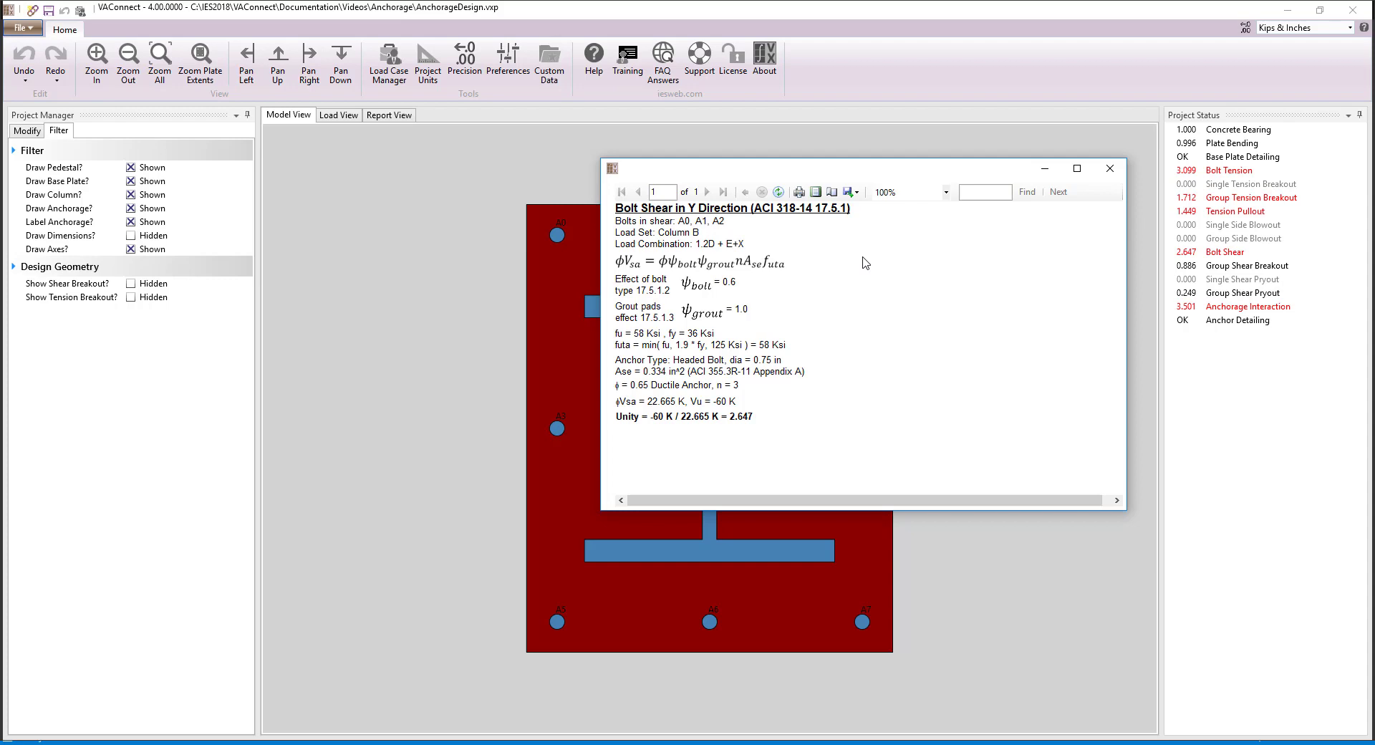
click(1111, 169)
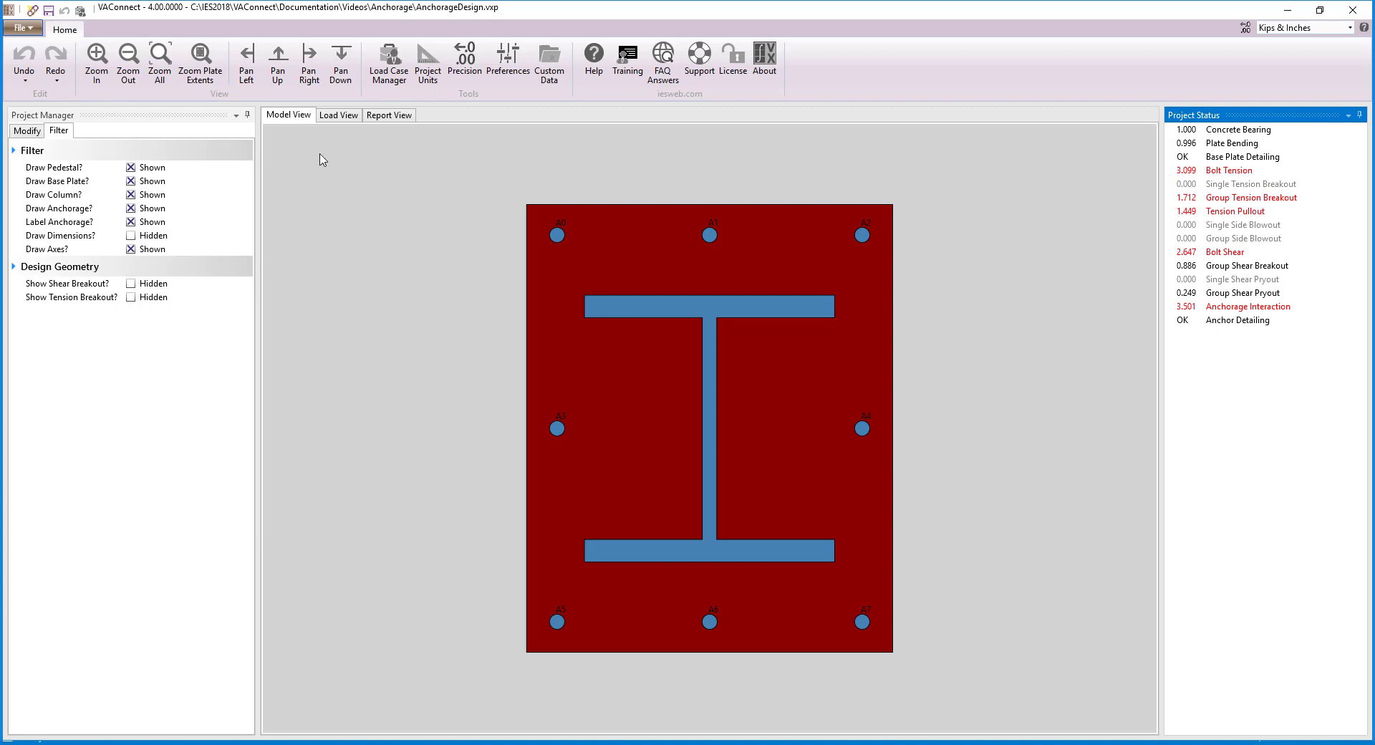
Display the shear breakout geometry on the pedestal and set its breakout group to A2
click(130, 57)
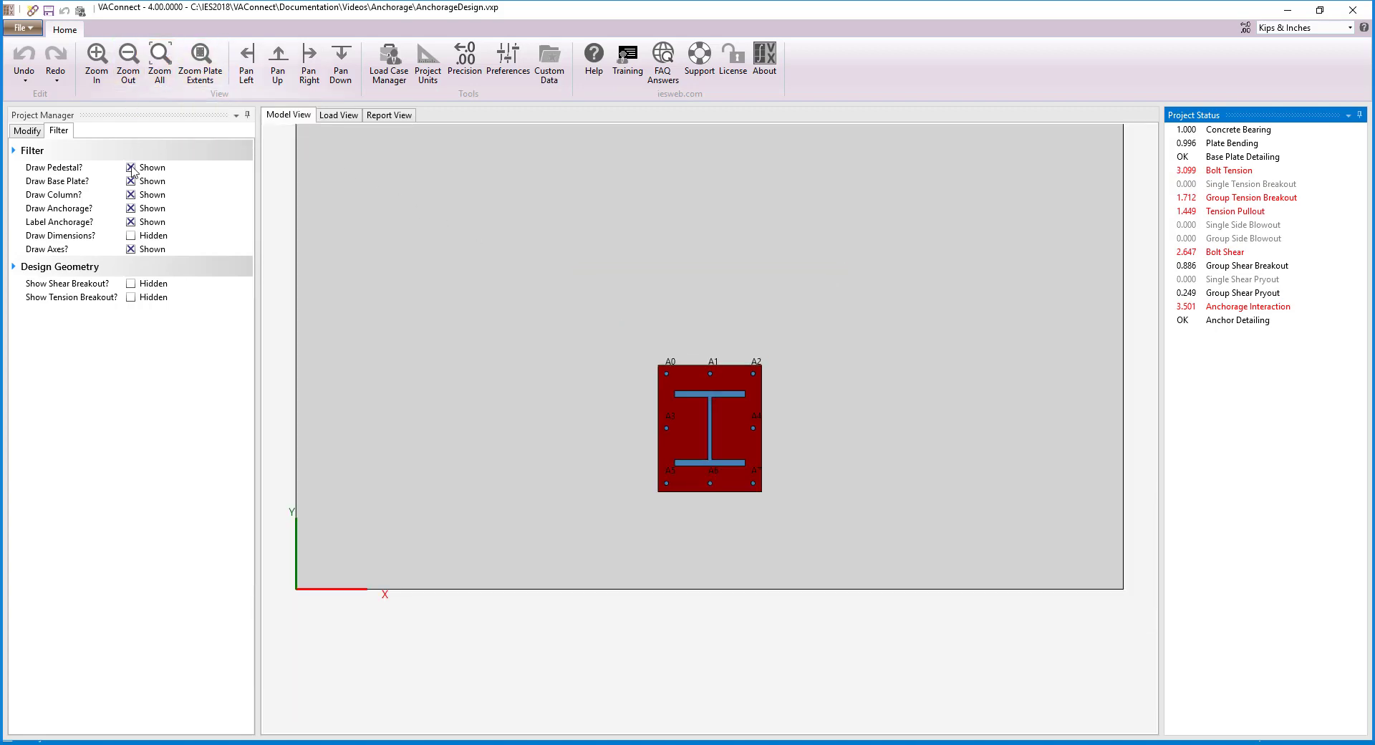
click(131, 286)
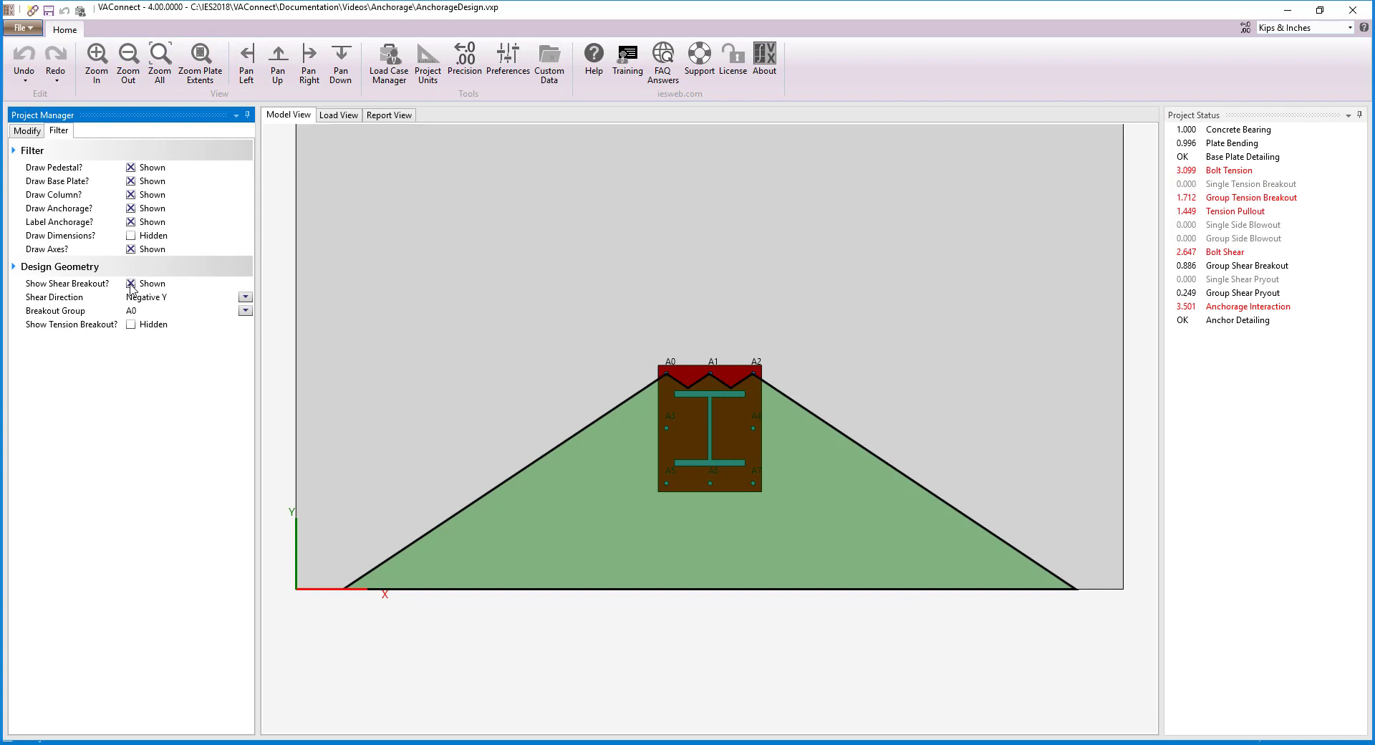
click(244, 310)
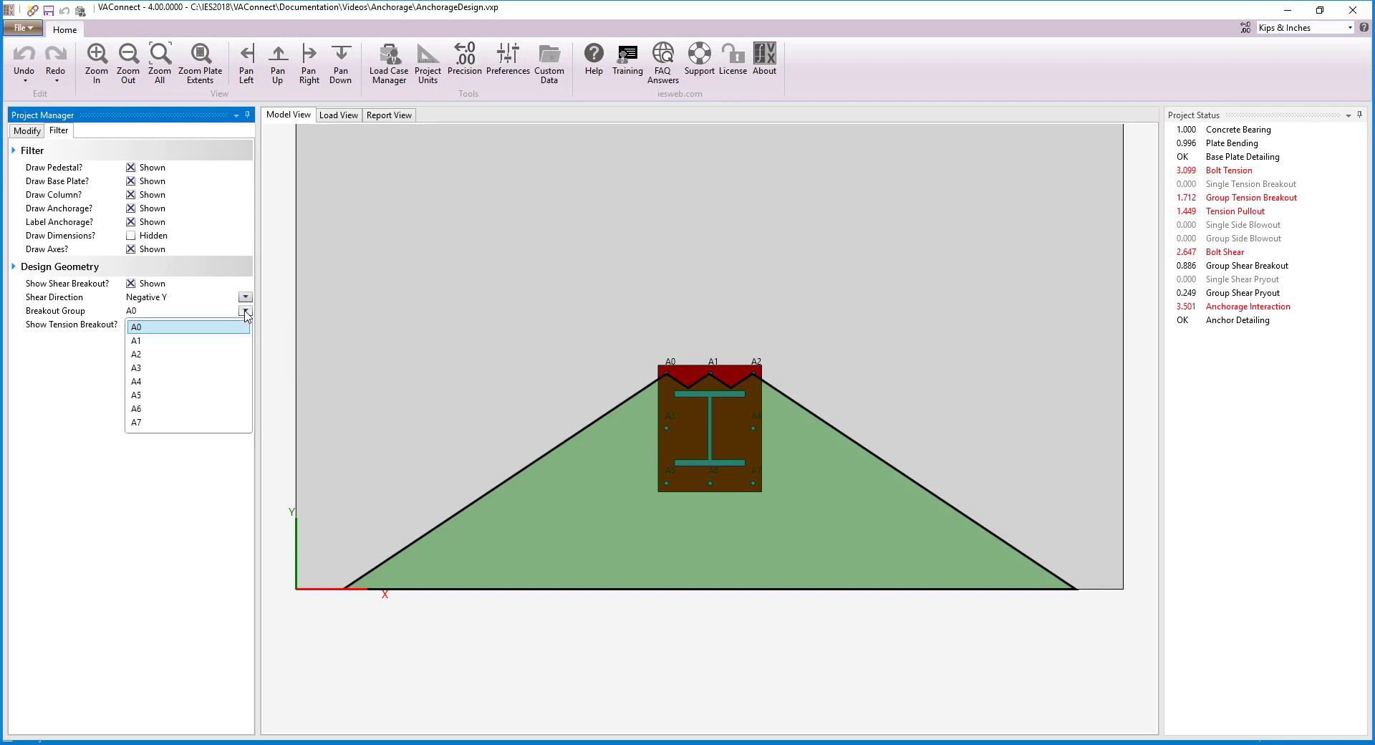
click(236, 354)
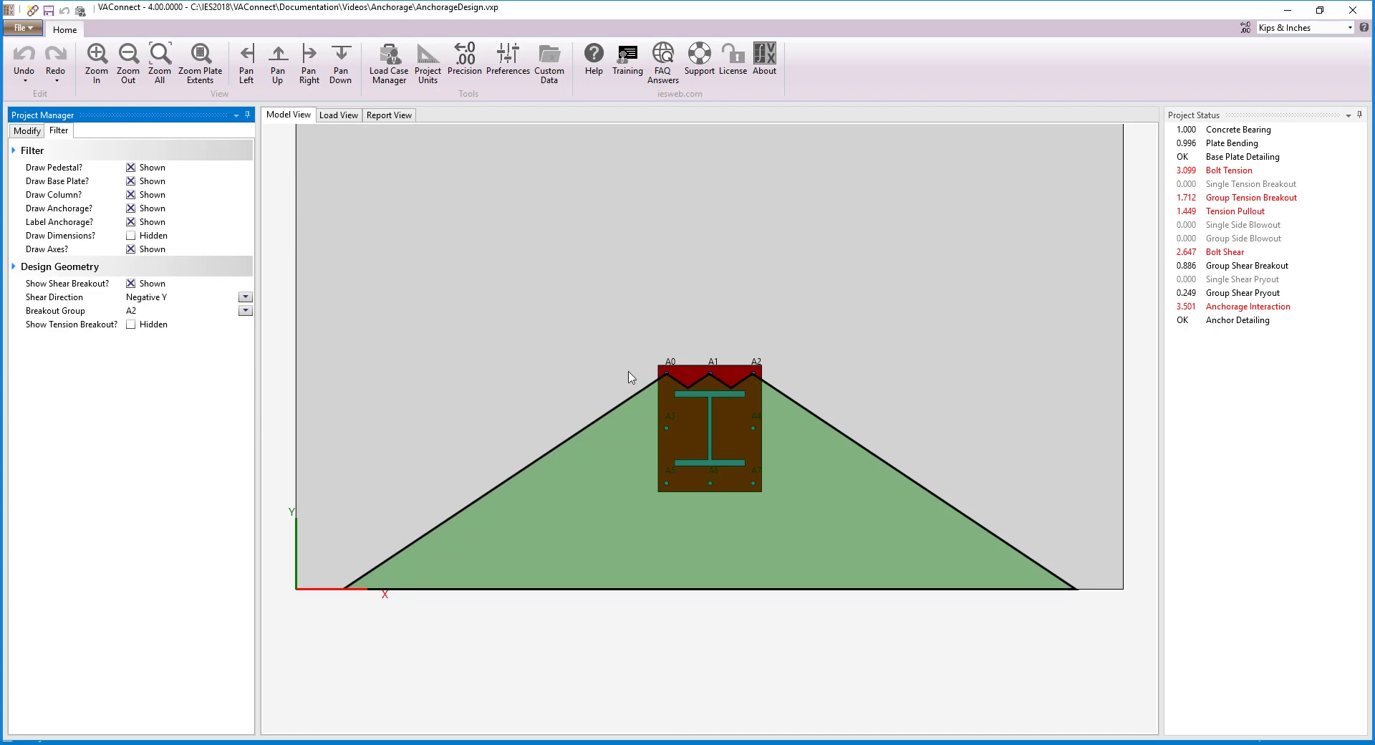
Compare the negative Y shear breakout for breakout groups A3, A4, A5 and A7 in turn
click(246, 311)
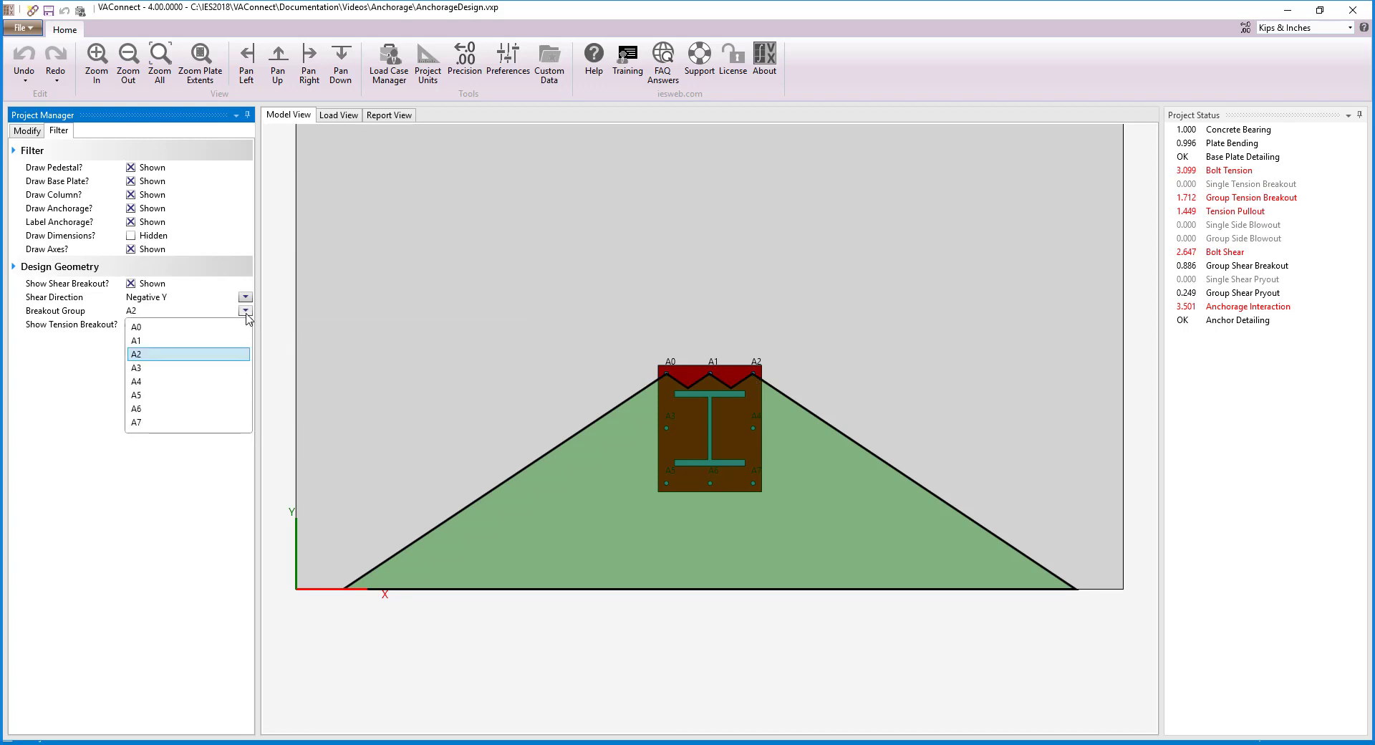
click(220, 368)
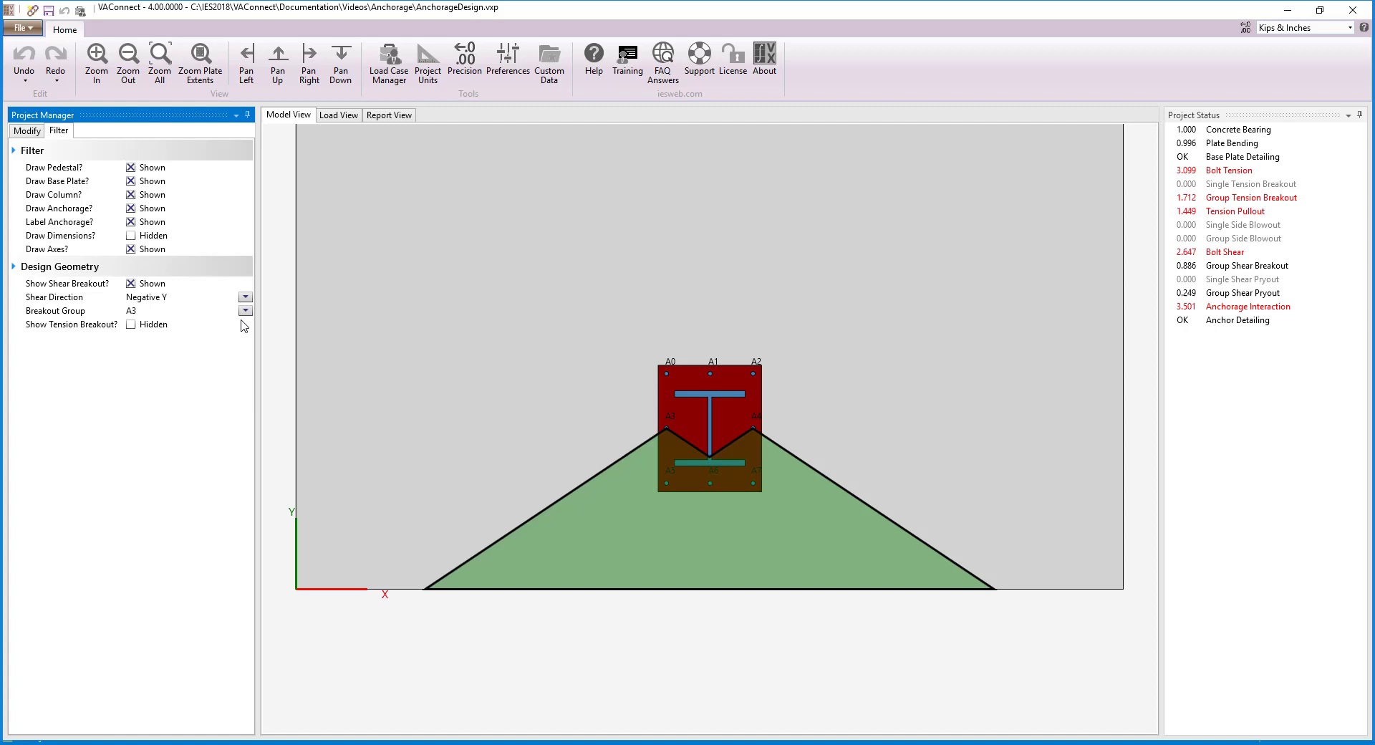
click(245, 313)
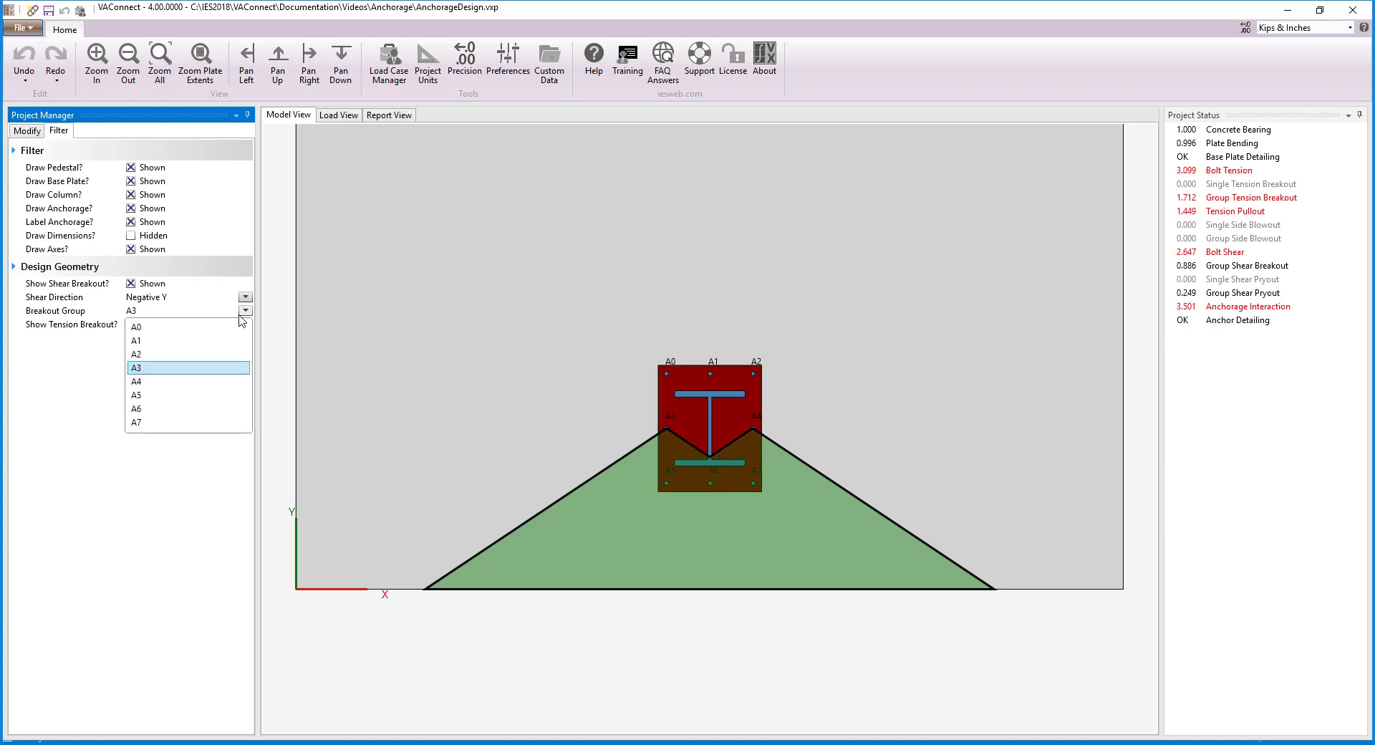
click(197, 381)
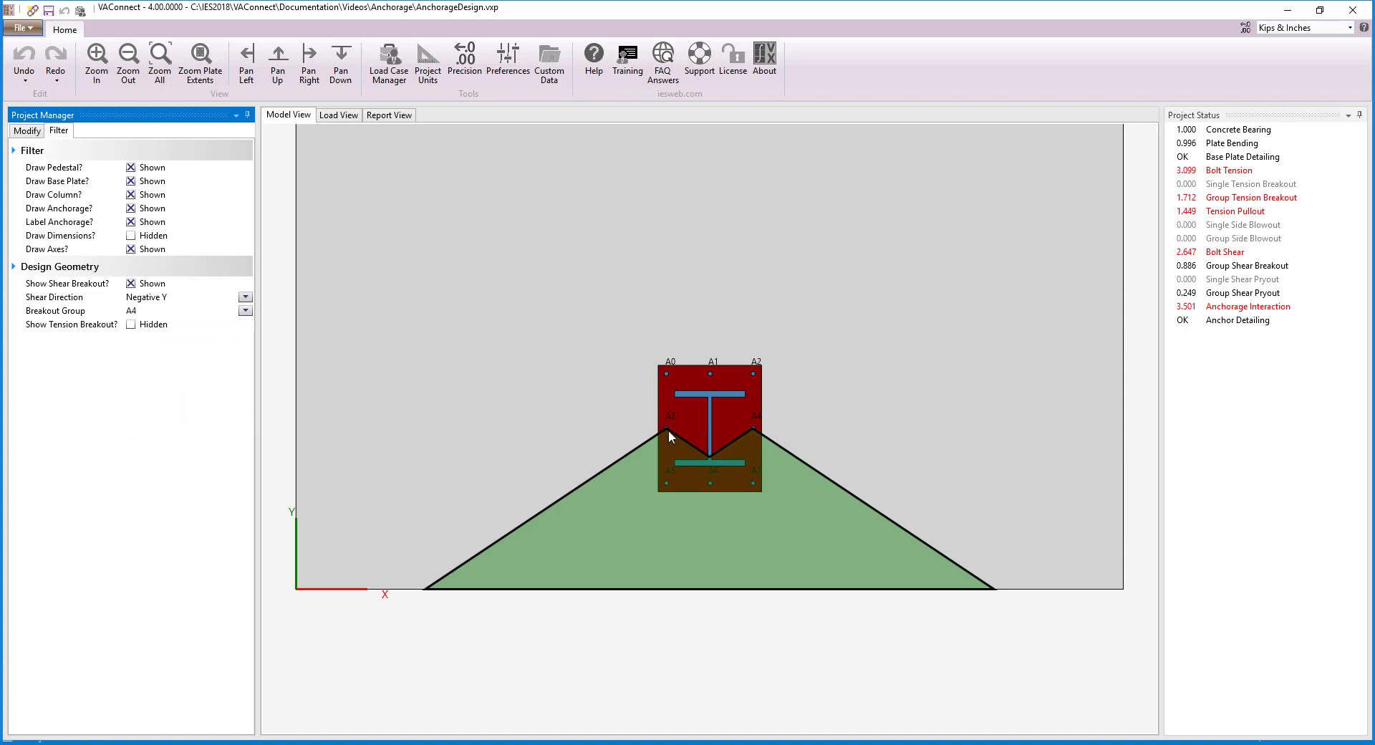
click(246, 311)
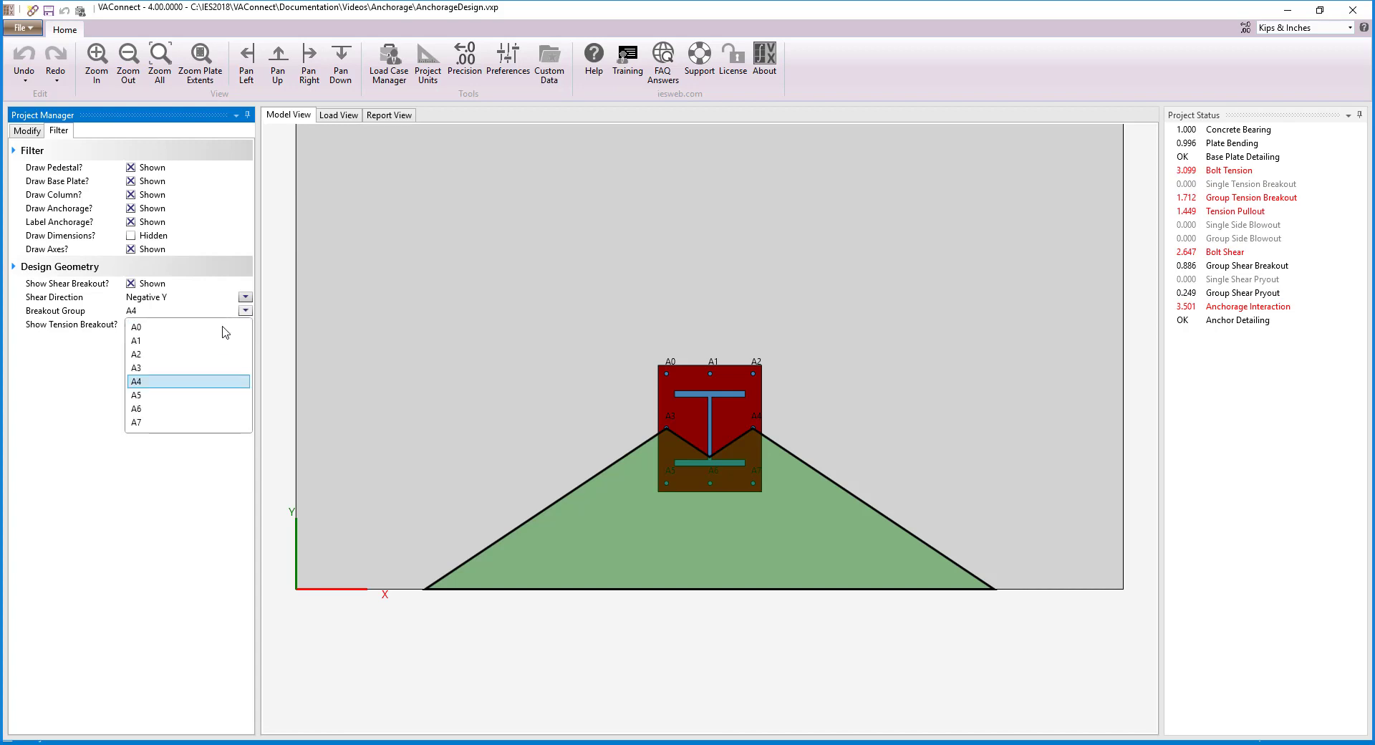
click(201, 396)
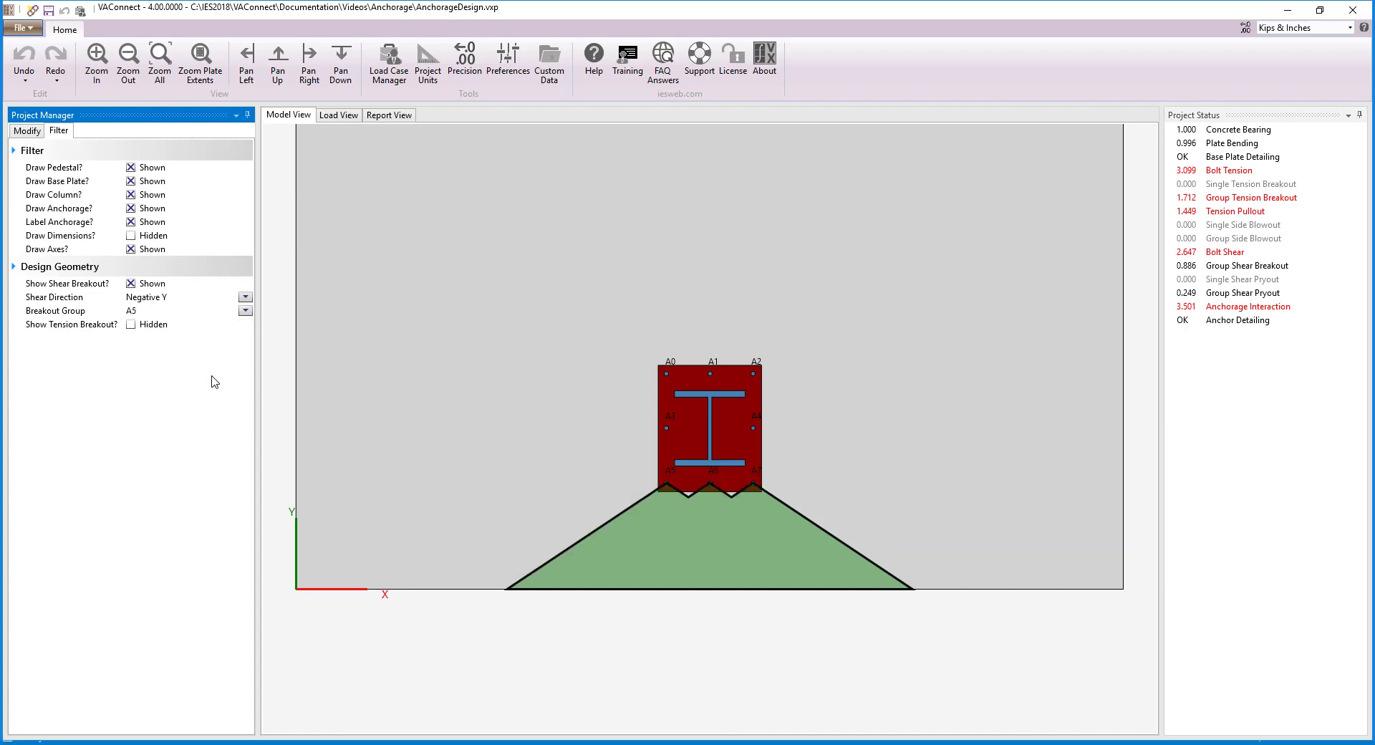
click(246, 311)
click(185, 422)
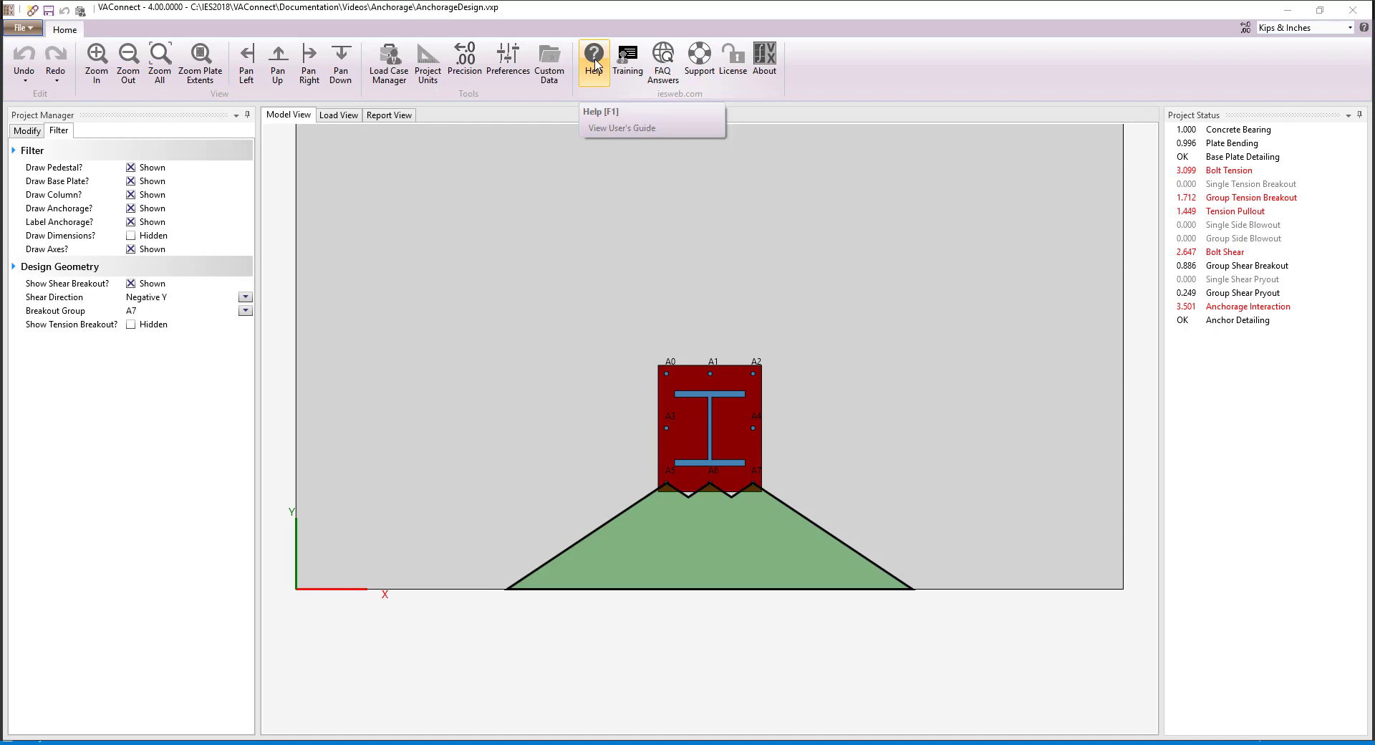
Show the Positive MX tension breakout instead of the shear breakout, inspect it at the base plate, and hide it
click(130, 325)
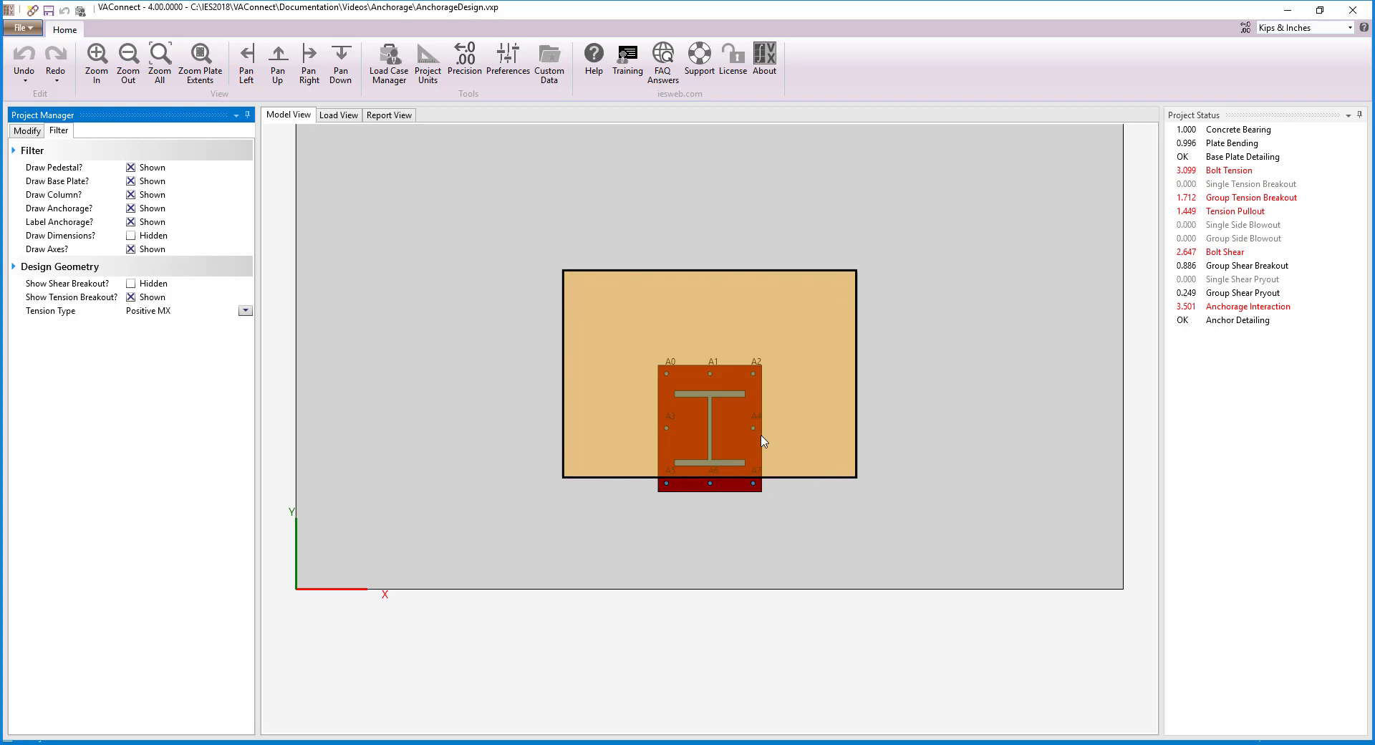
click(201, 71)
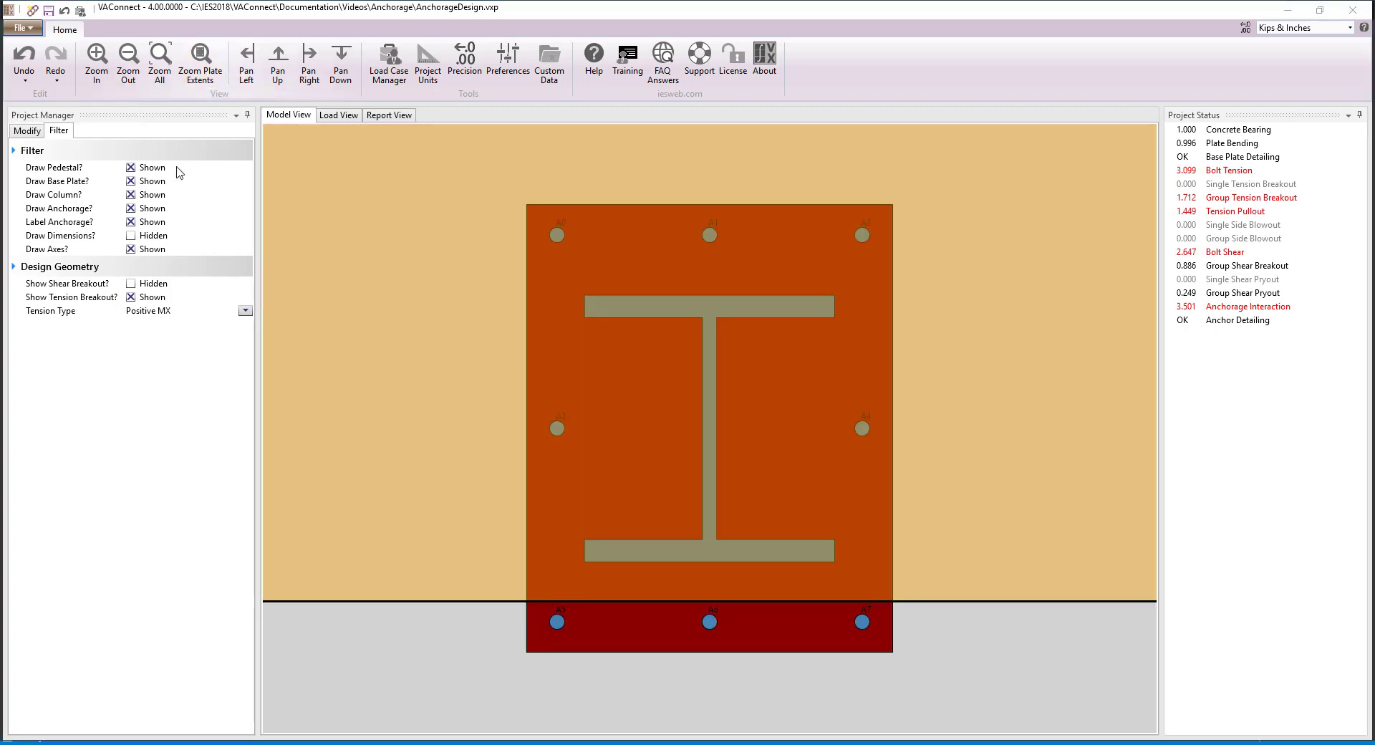
click(132, 298)
Select the anchorage on the base plate and set its row count to 2
click(26, 132)
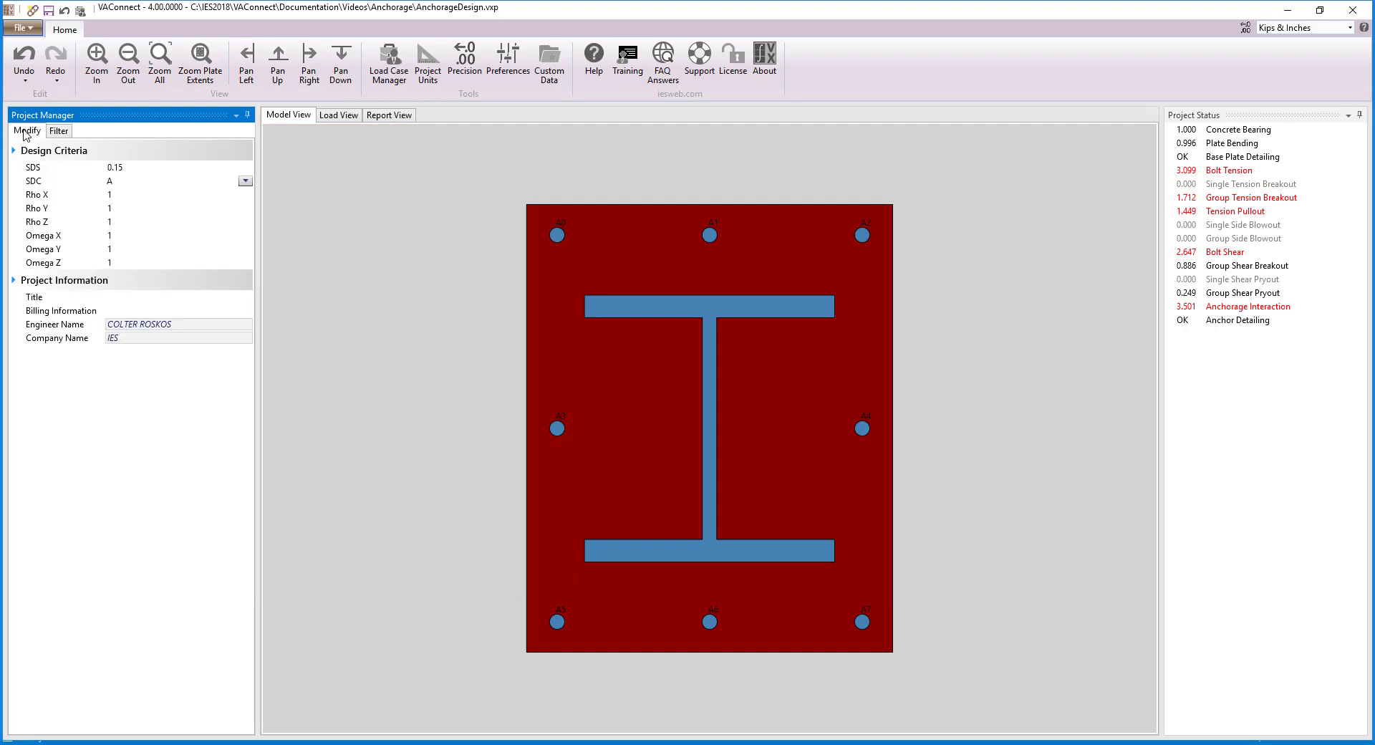
click(559, 269)
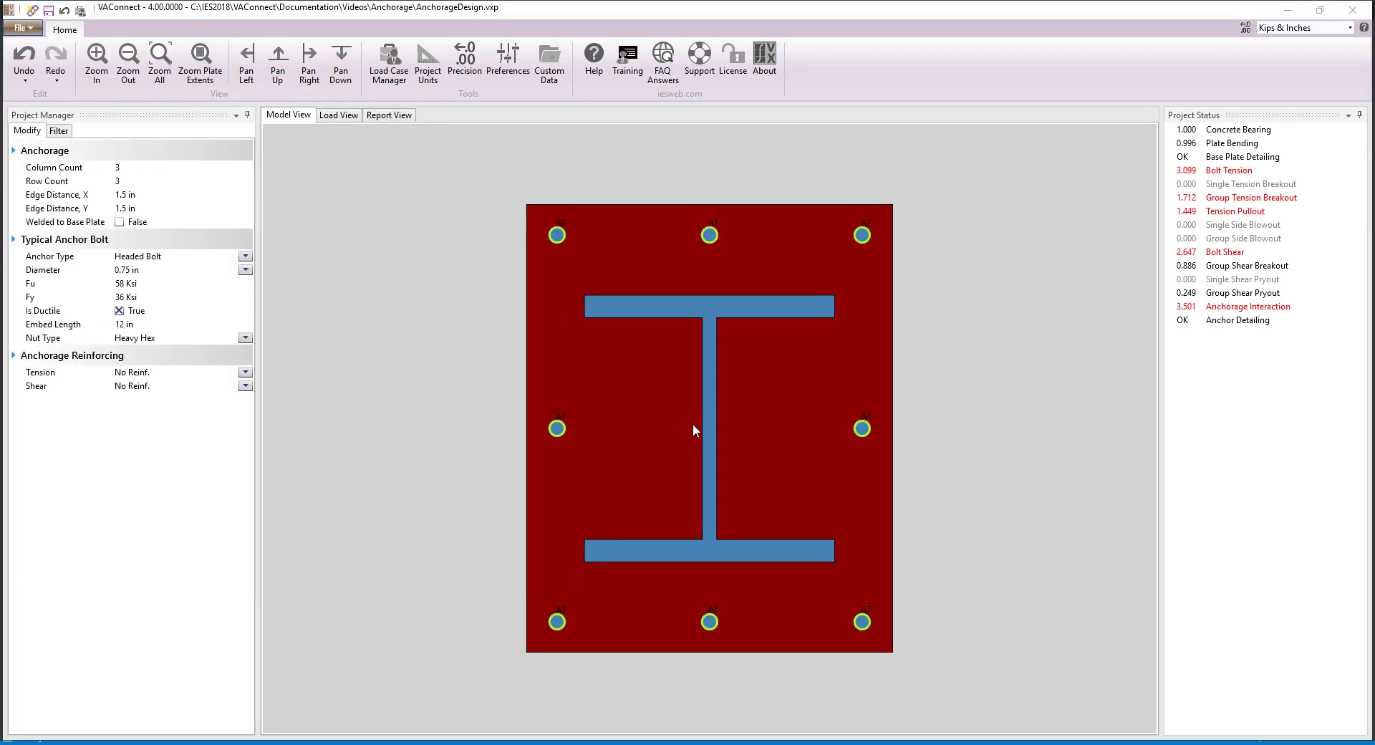
click(147, 180)
text(2)
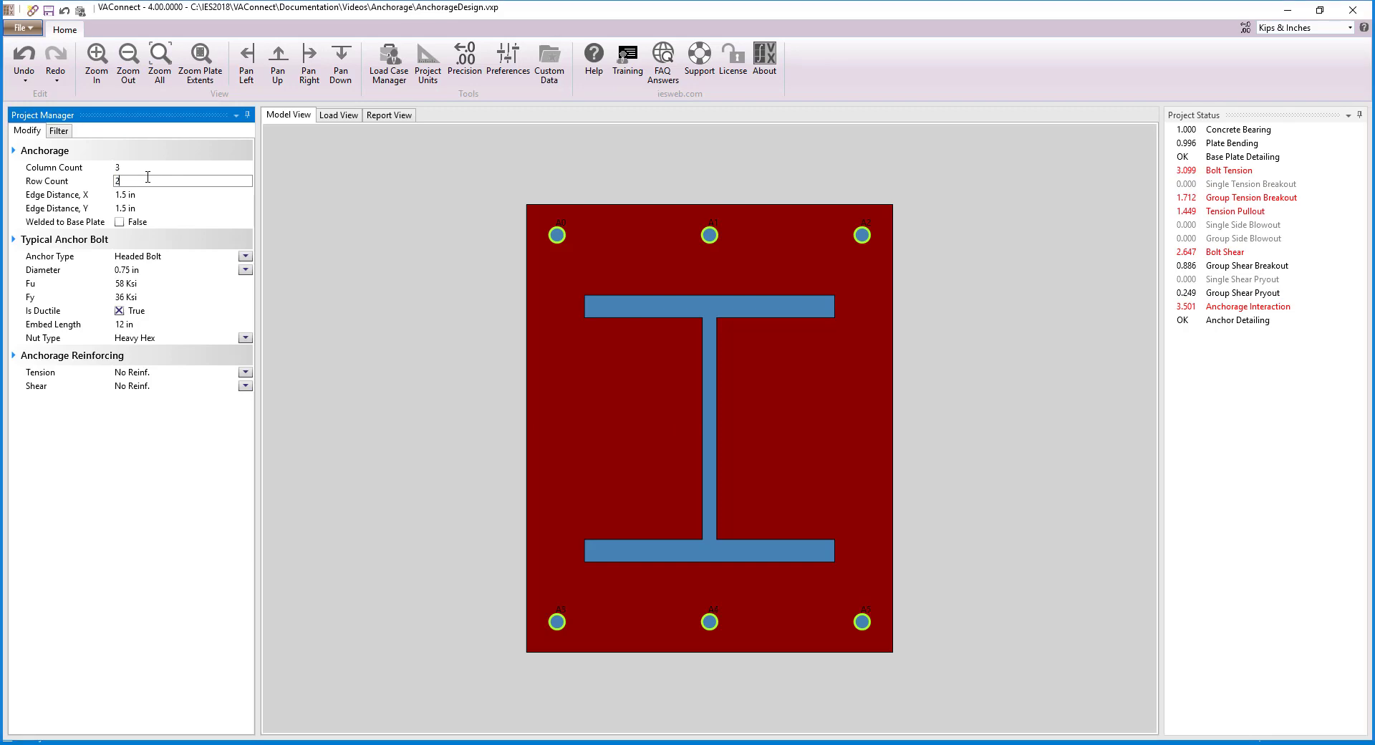
Set the typical anchor bolt strengths to Fu 75 Ksi and Fy 55 Ksi
click(143, 284)
text(75)
key(Tab)
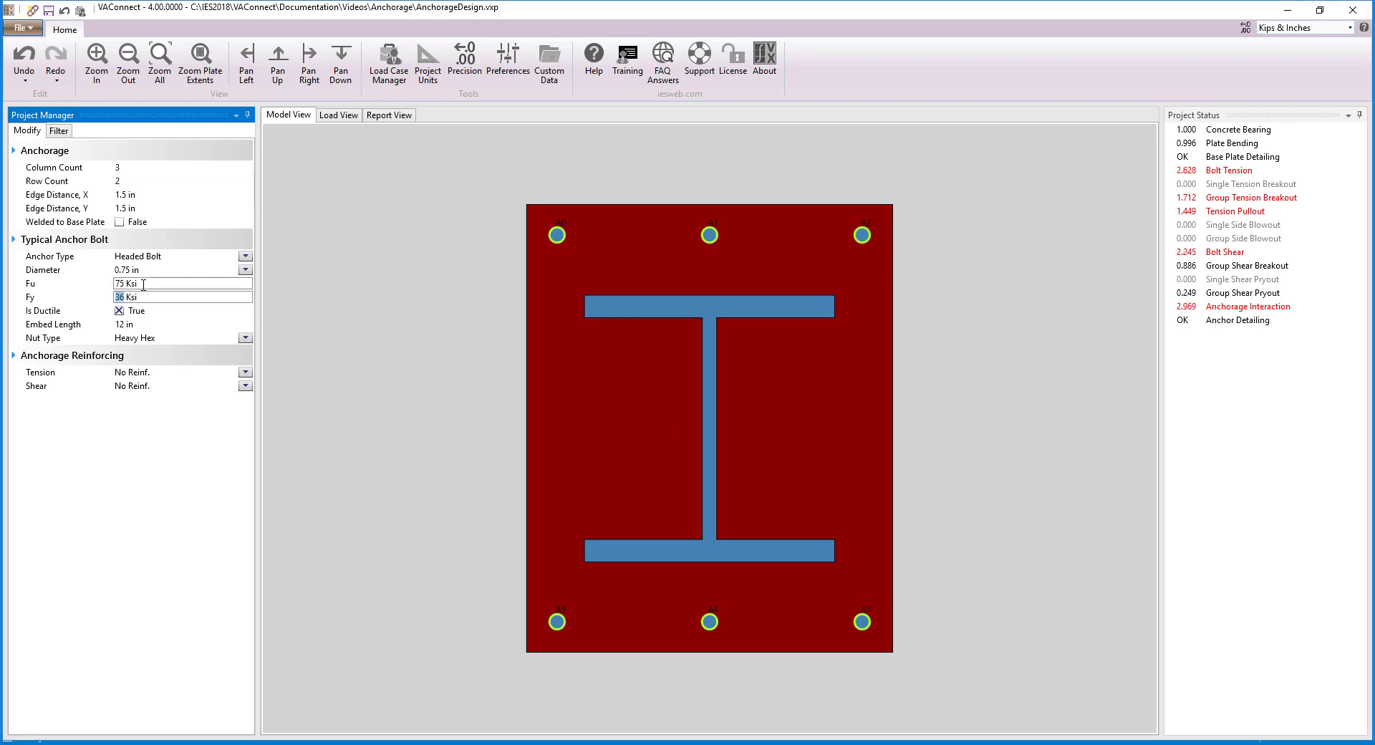
text(55)
key(Tab)
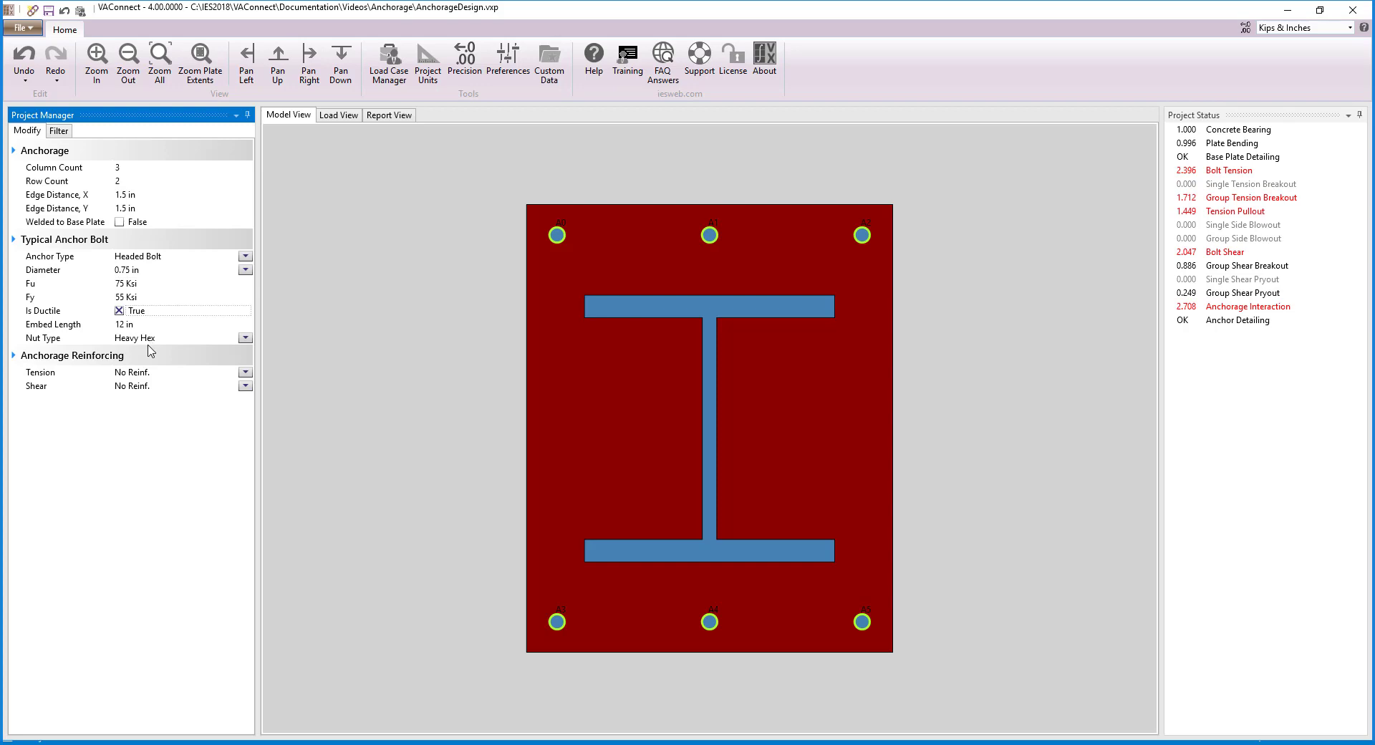
Set the anchorage column count to 4 and the anchor bolt diameter to 1.125 in
click(128, 166)
key(Tab)
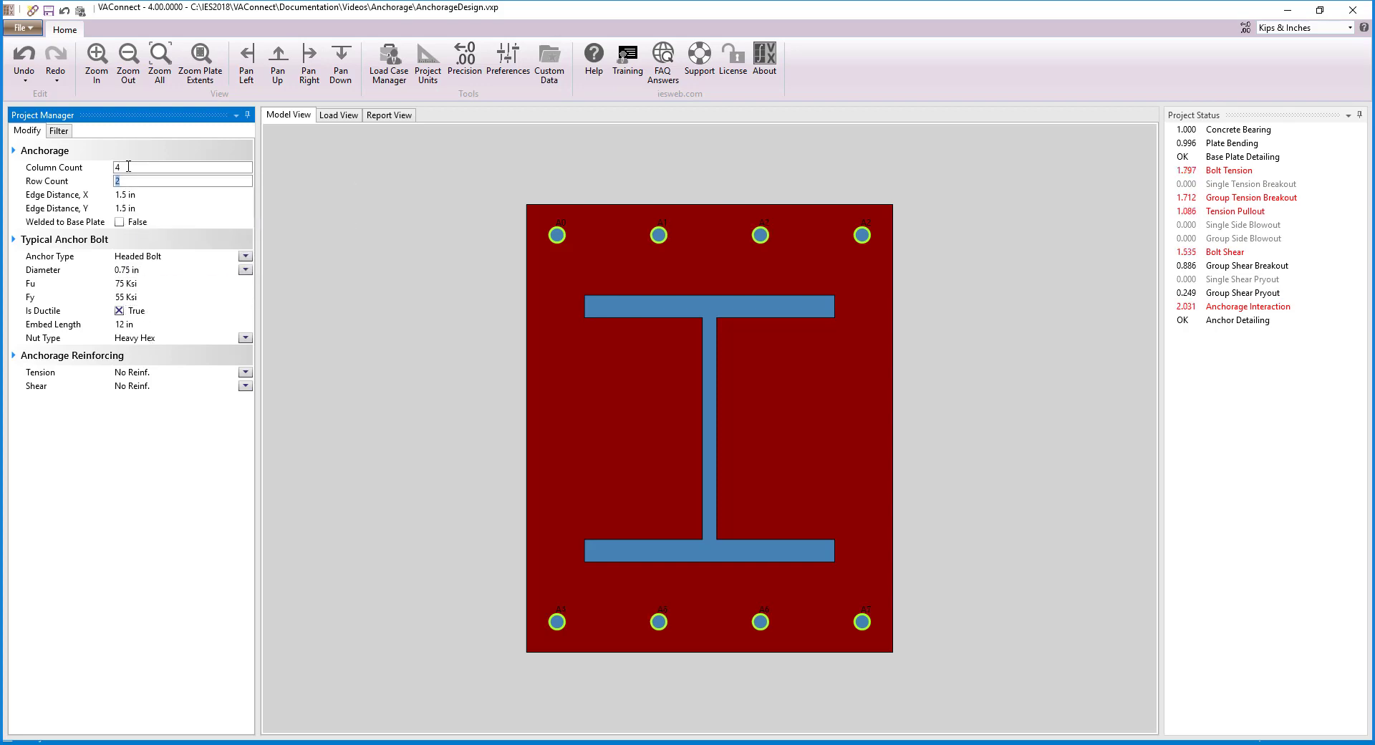
click(245, 270)
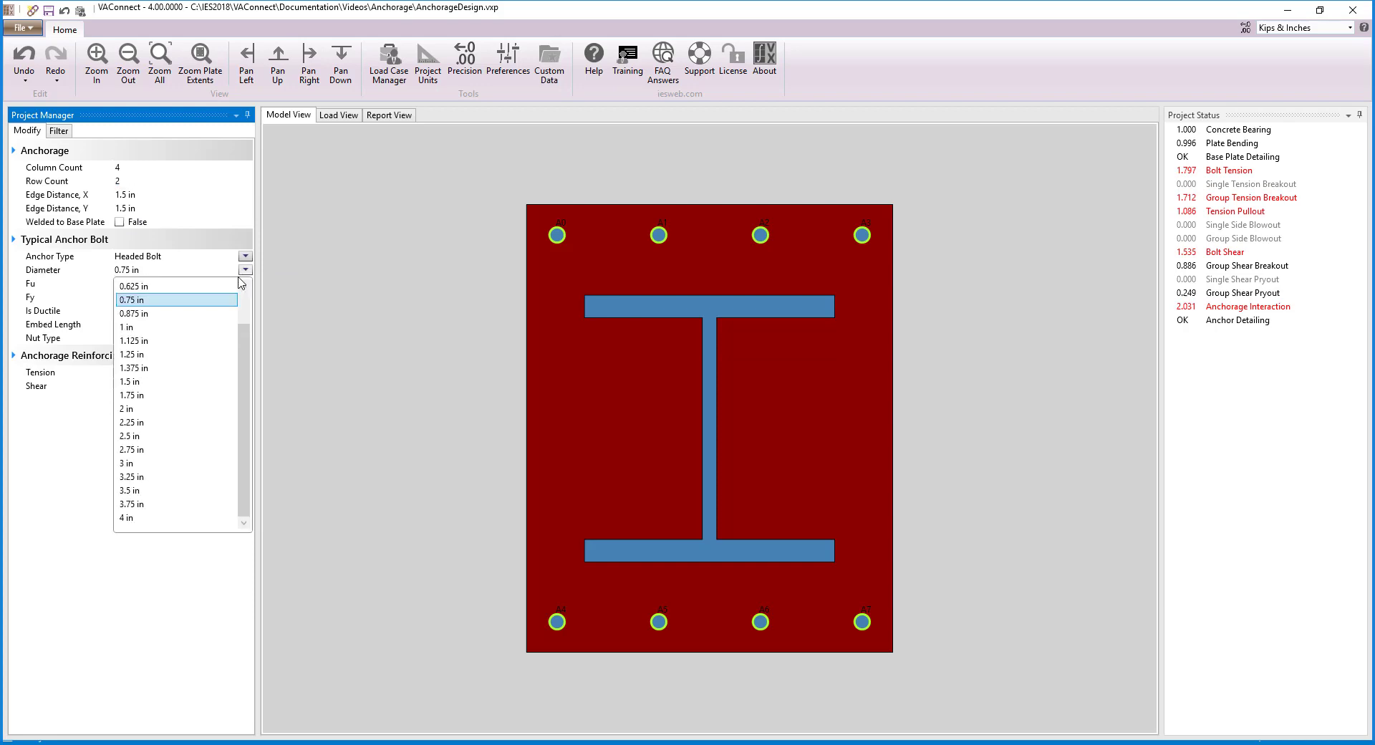
click(196, 341)
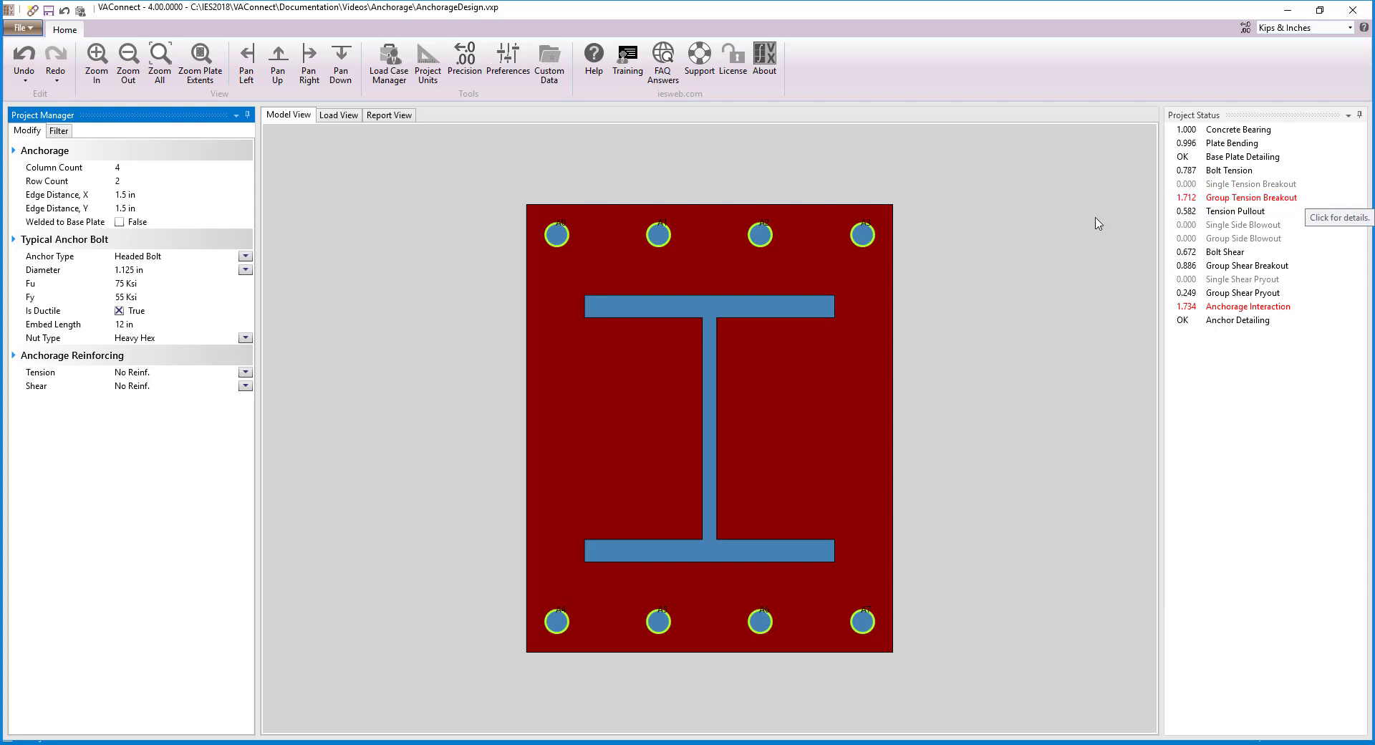
Set the anchor bolt embed length to 20 in
click(171, 323)
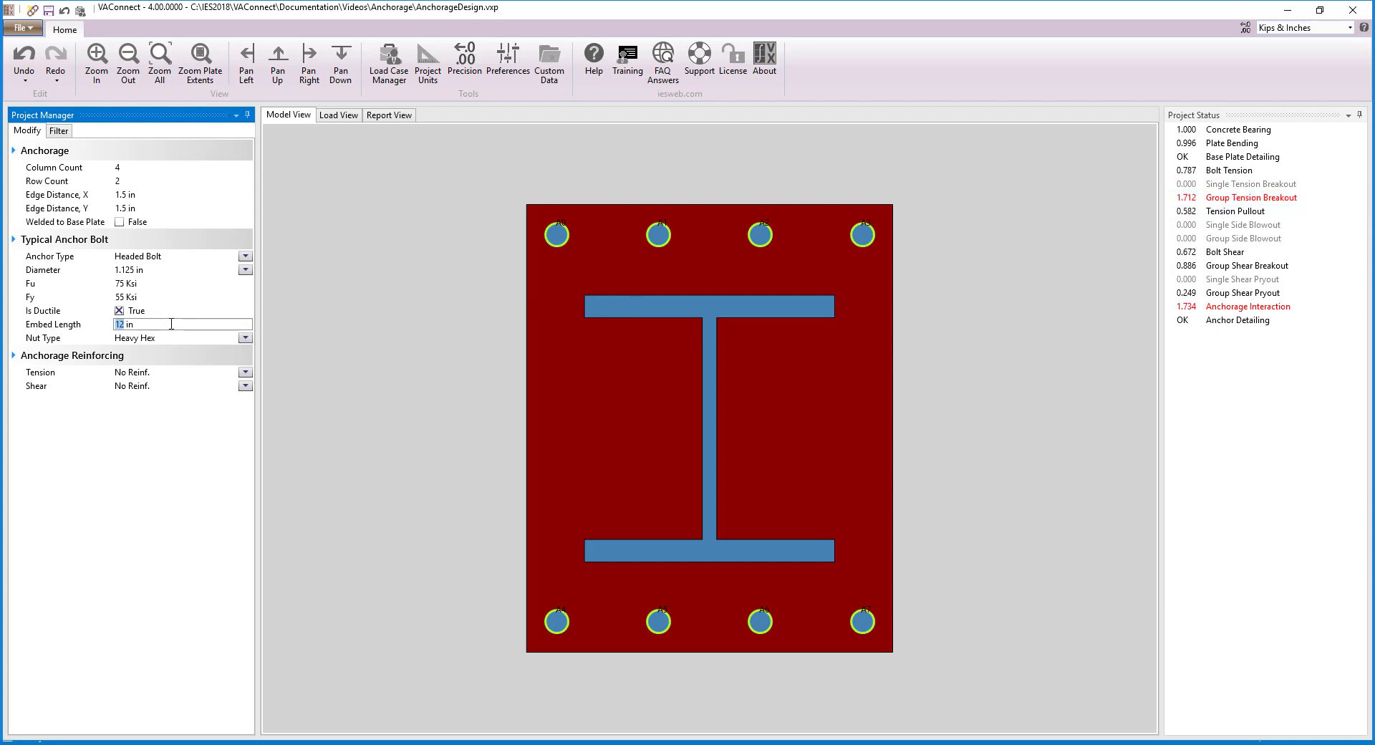
text(2)
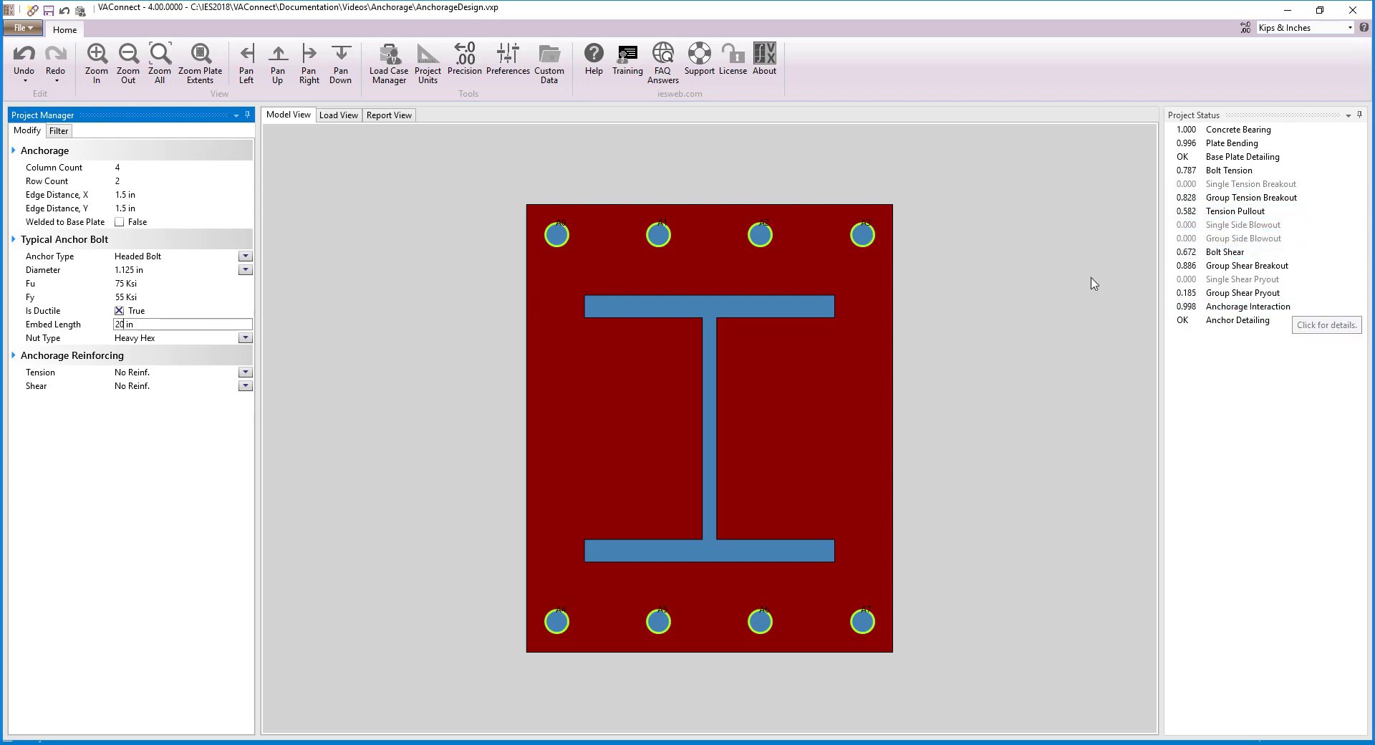
Reverse the Column B reaction in load case E+X by setting Fy to 60 K and Mx to -4000 K-in
click(344, 117)
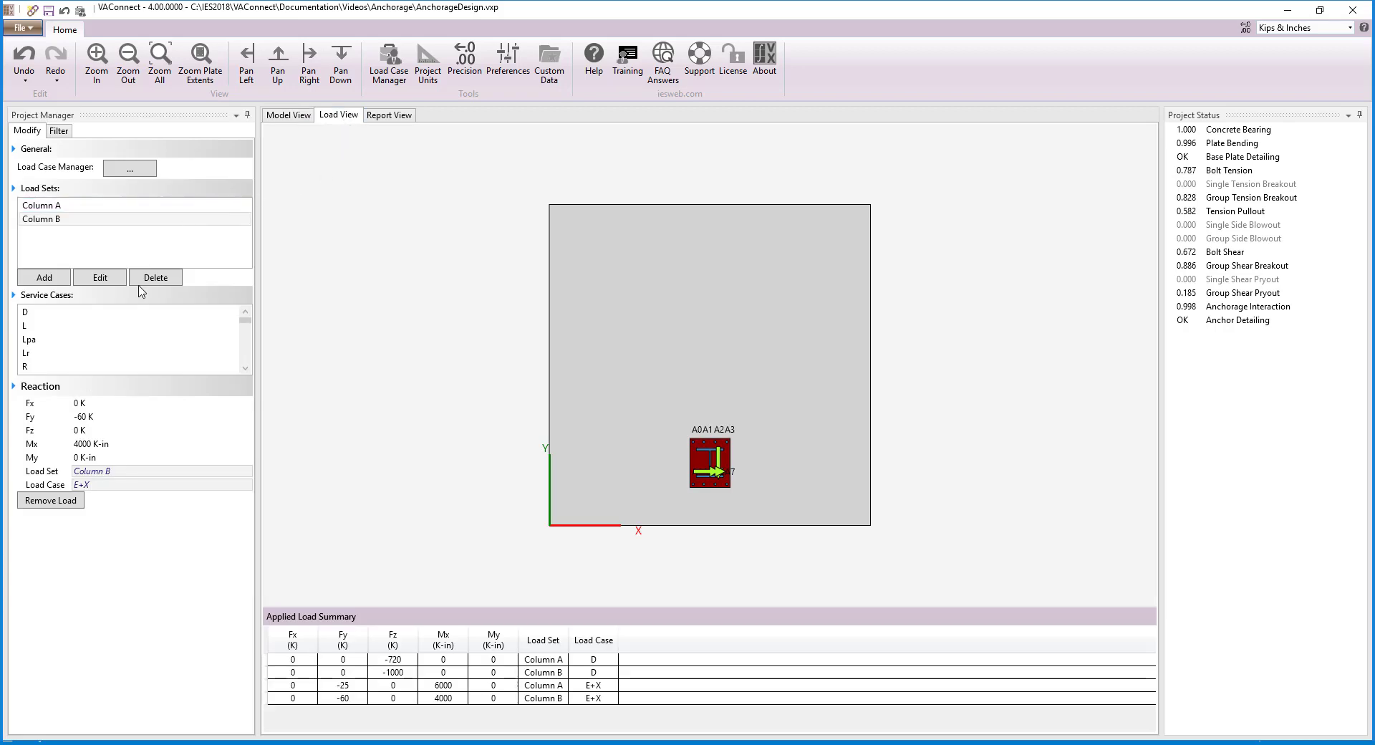
click(109, 417)
key(Delete)
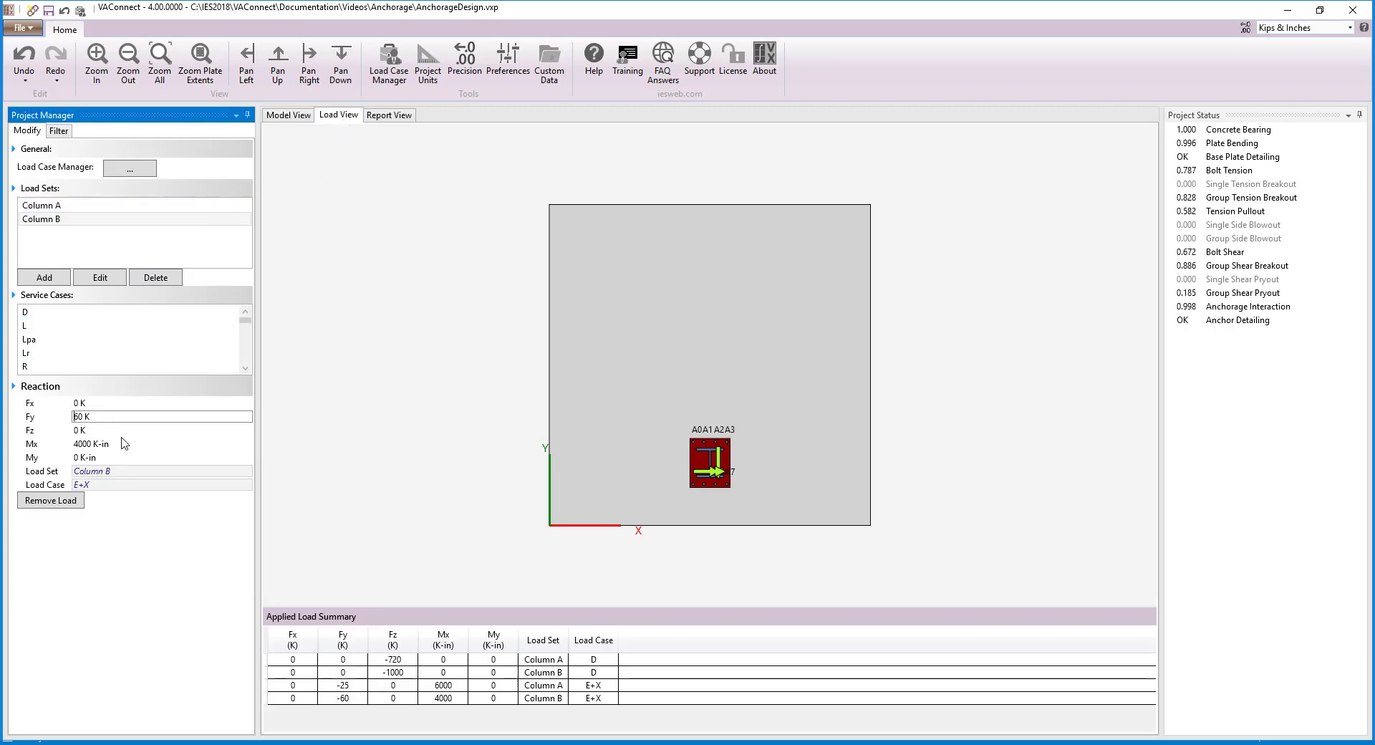
click(125, 444)
text(-)
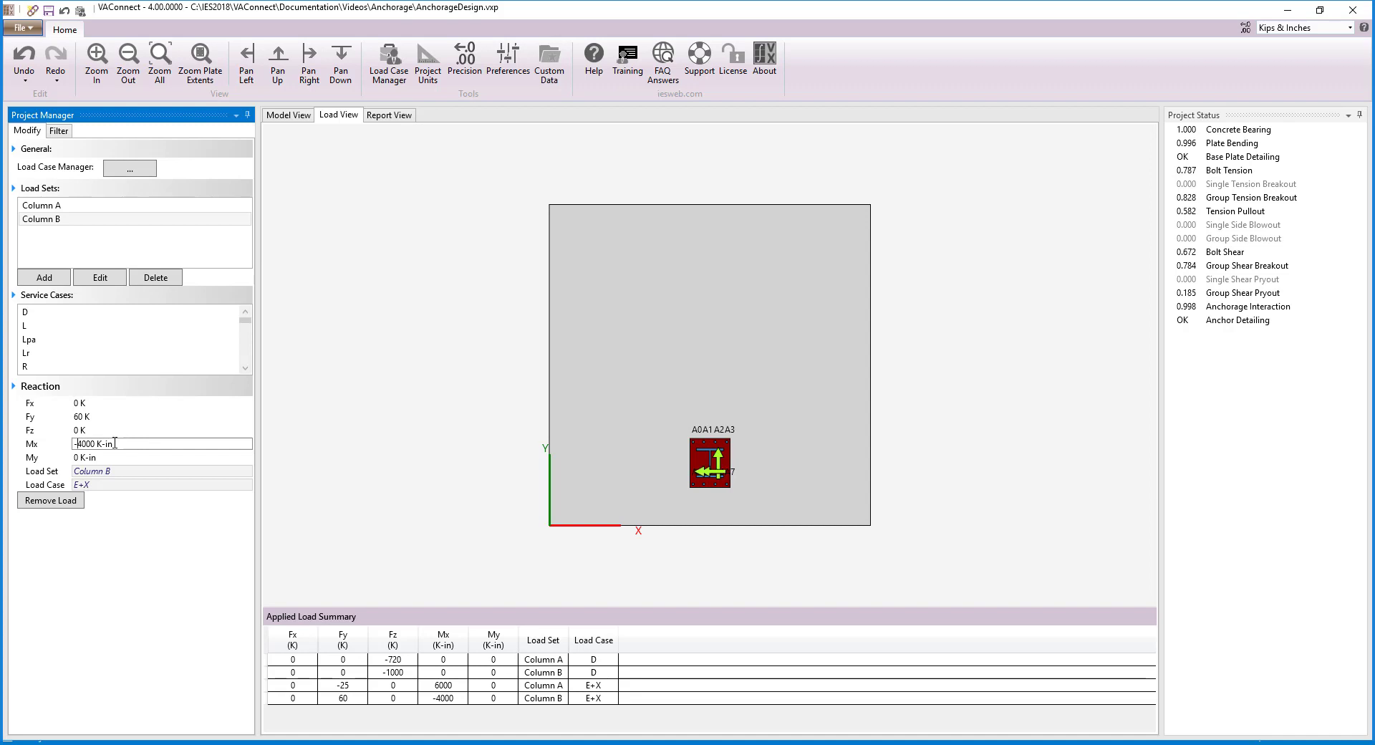
Reverse the Column A reaction in load case E+X by setting Fy to 25 K and Mx to -6000 K-in
click(71, 206)
click(114, 416)
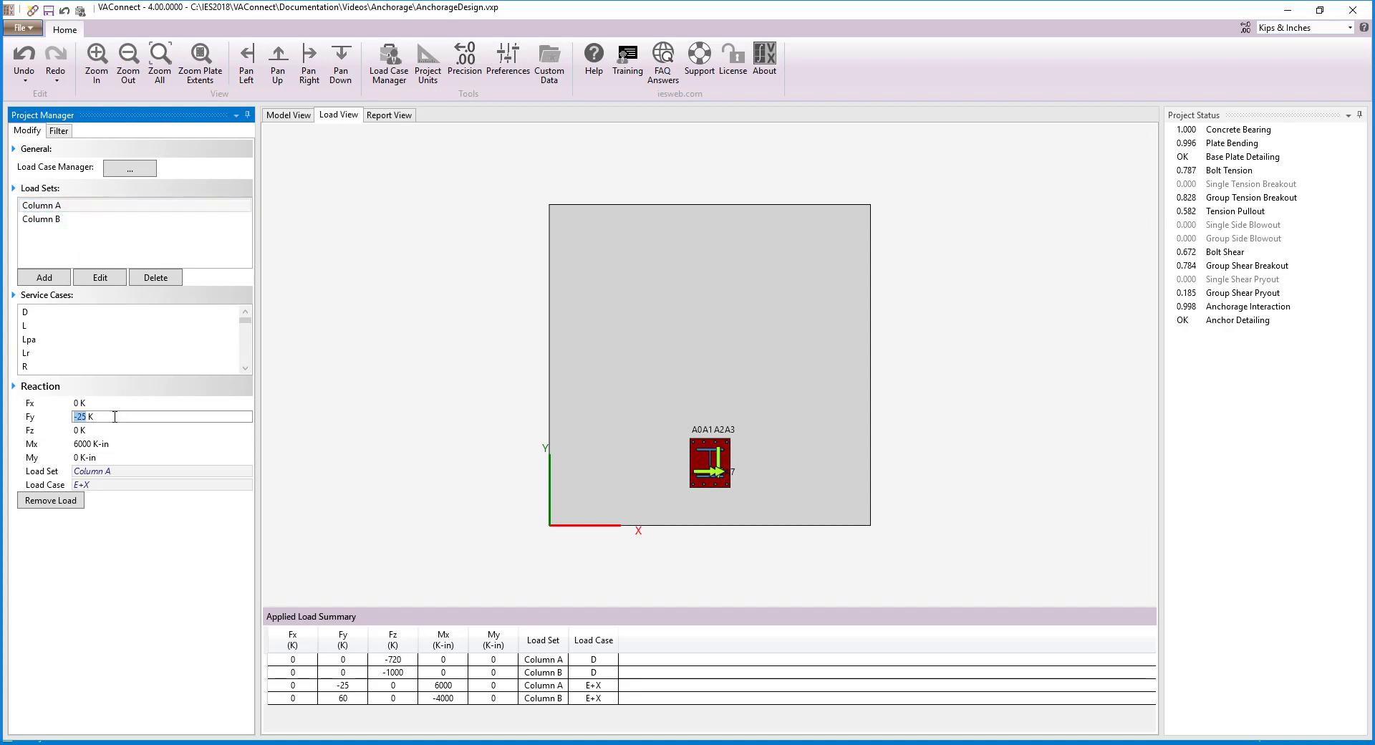
key(Home)
key(Delete)
click(123, 444)
key(Home)
text(-)
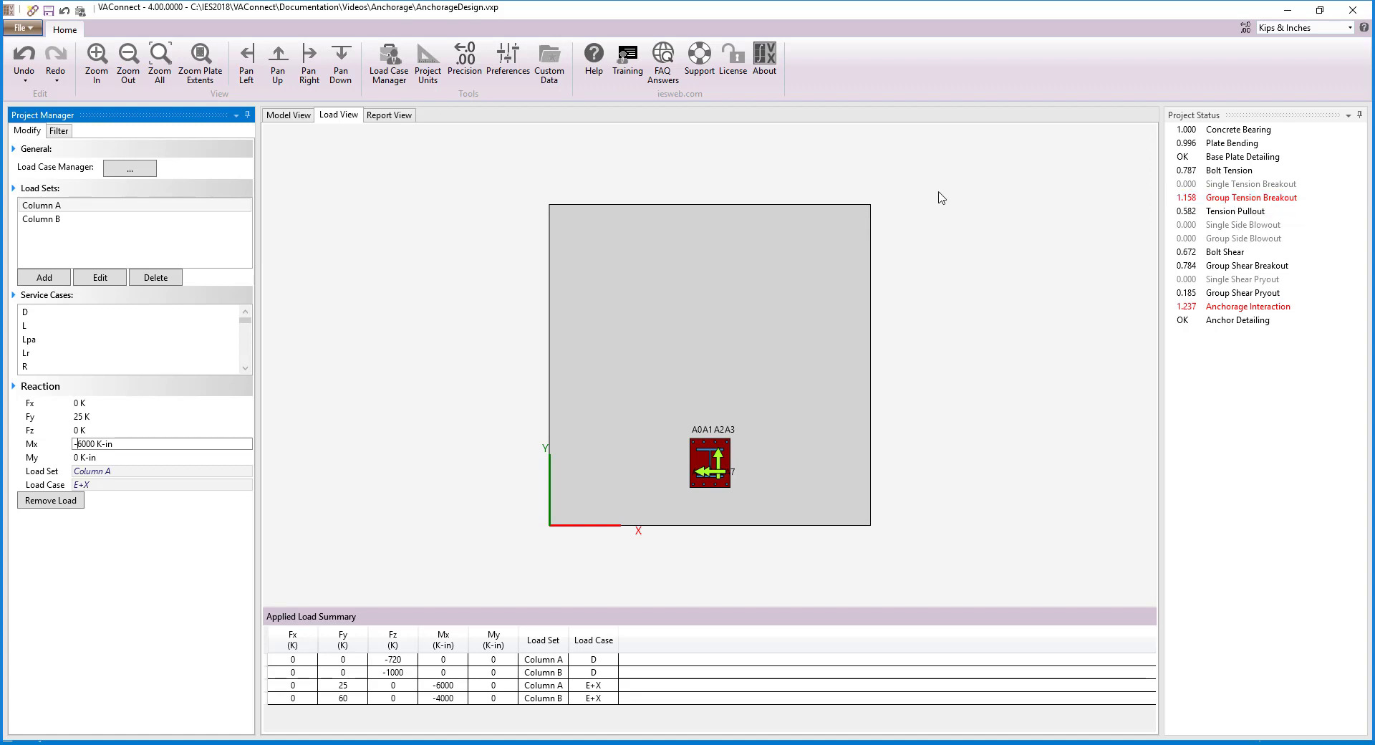
Show the tension breakout area for negative MX to examine it on the pedestal, and hide it again
click(65, 134)
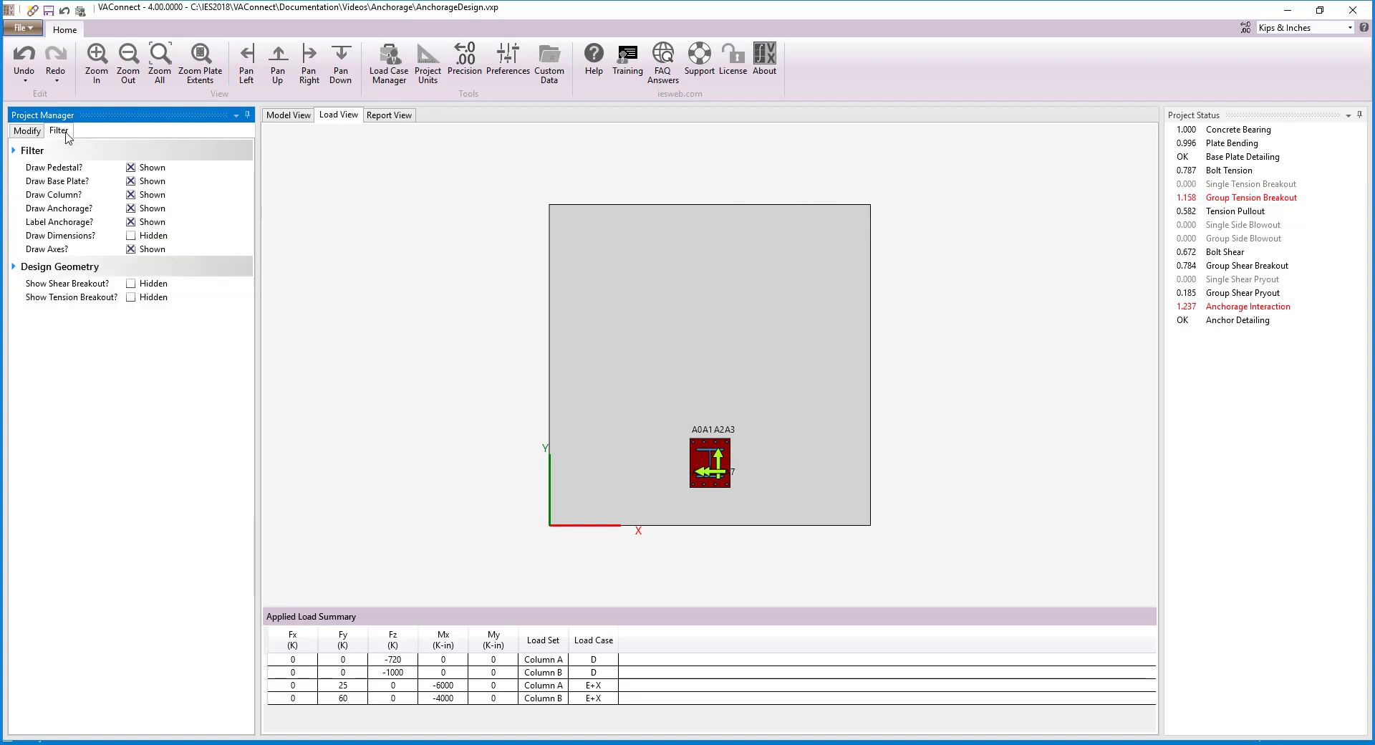
click(130, 297)
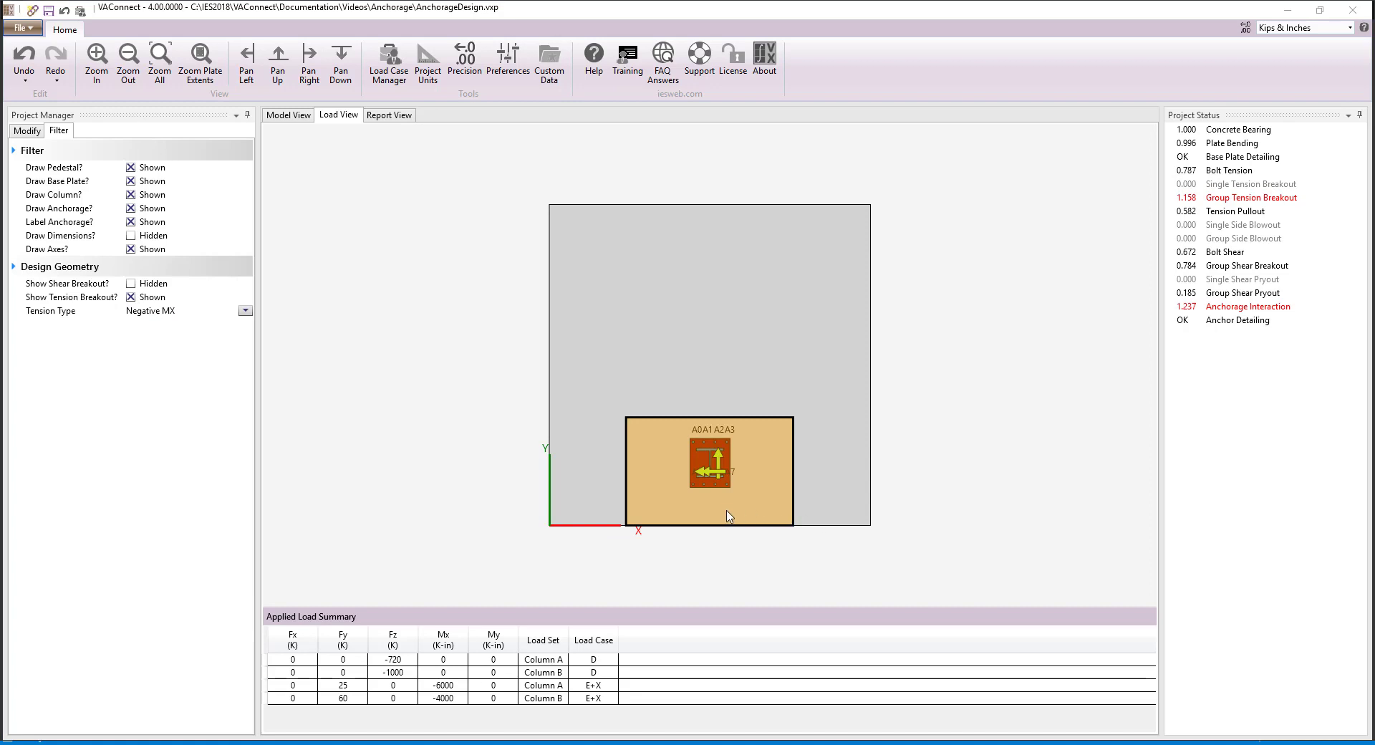
click(130, 297)
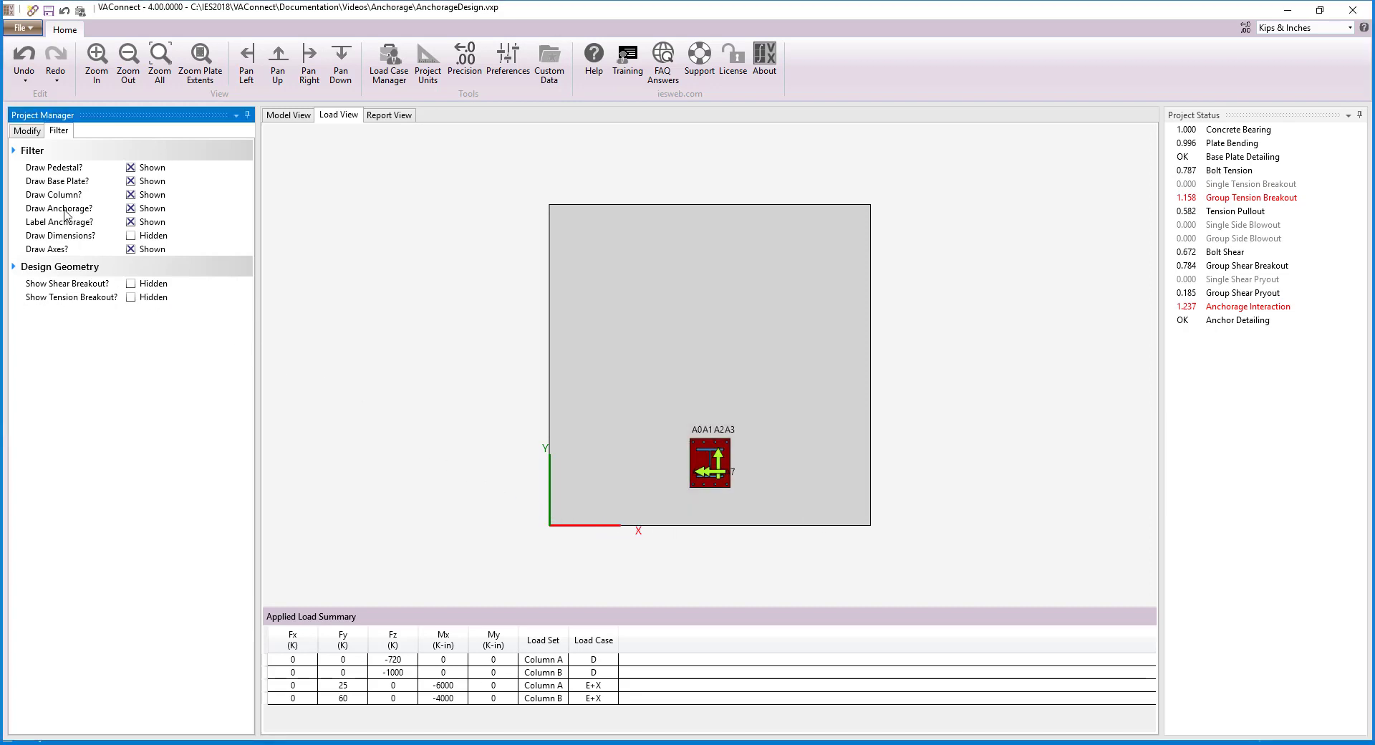
Set the tension reinforcing of the anchor bolts in the model to Bars Sized to Prevent Breakout
click(27, 131)
click(276, 116)
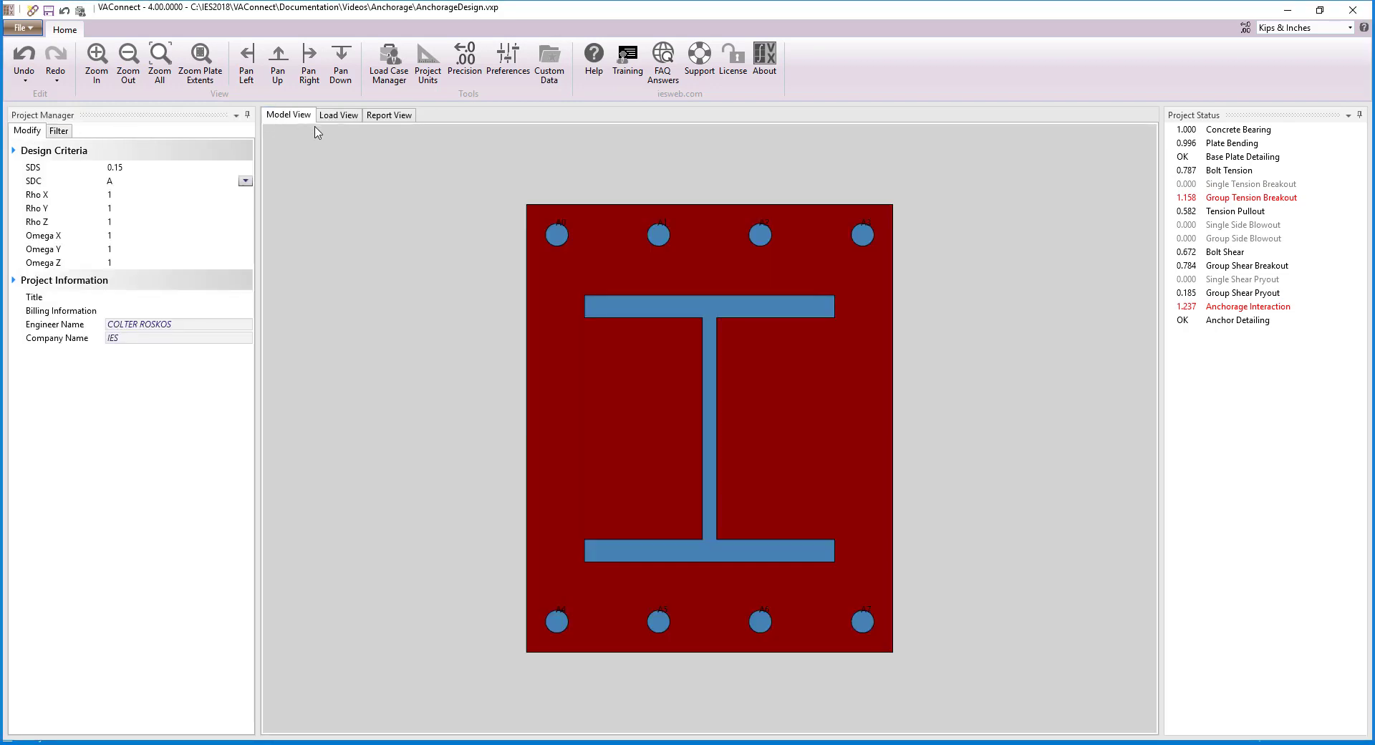
click(543, 210)
click(245, 372)
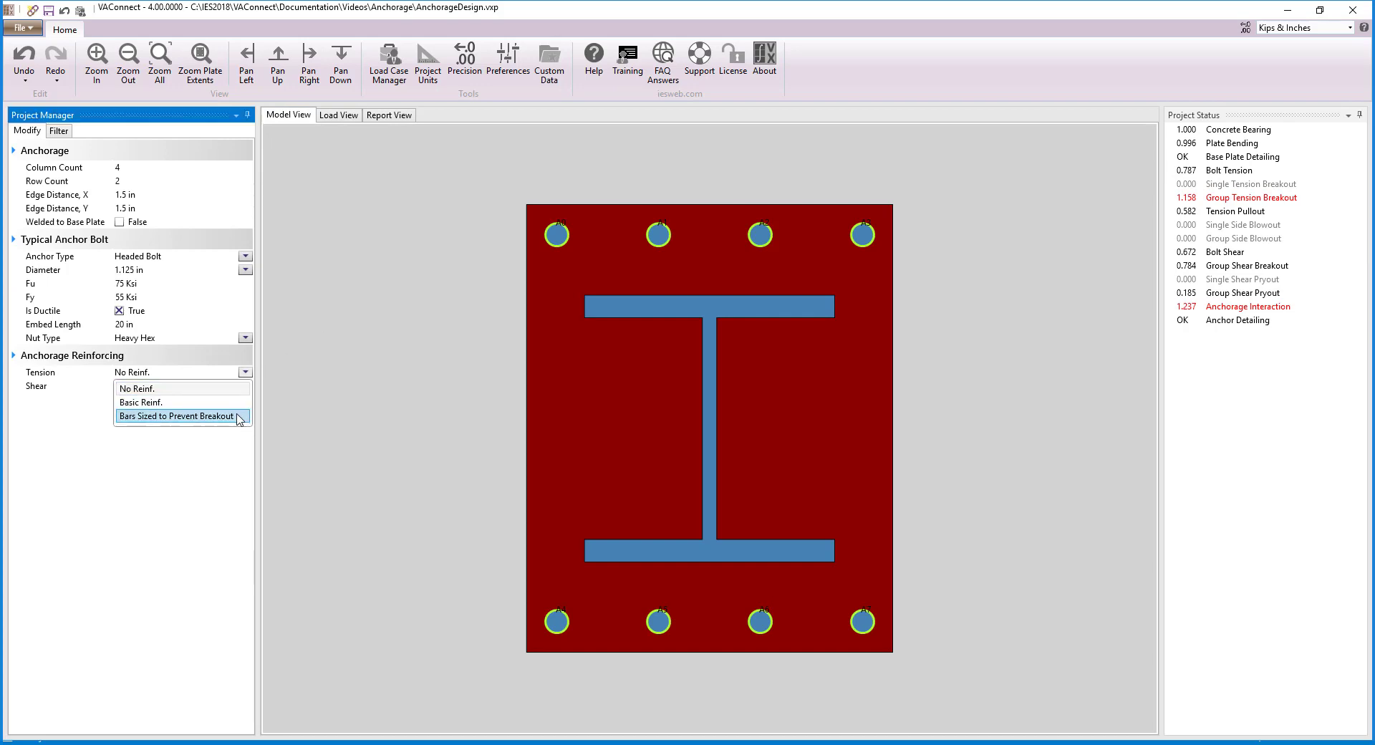
click(237, 416)
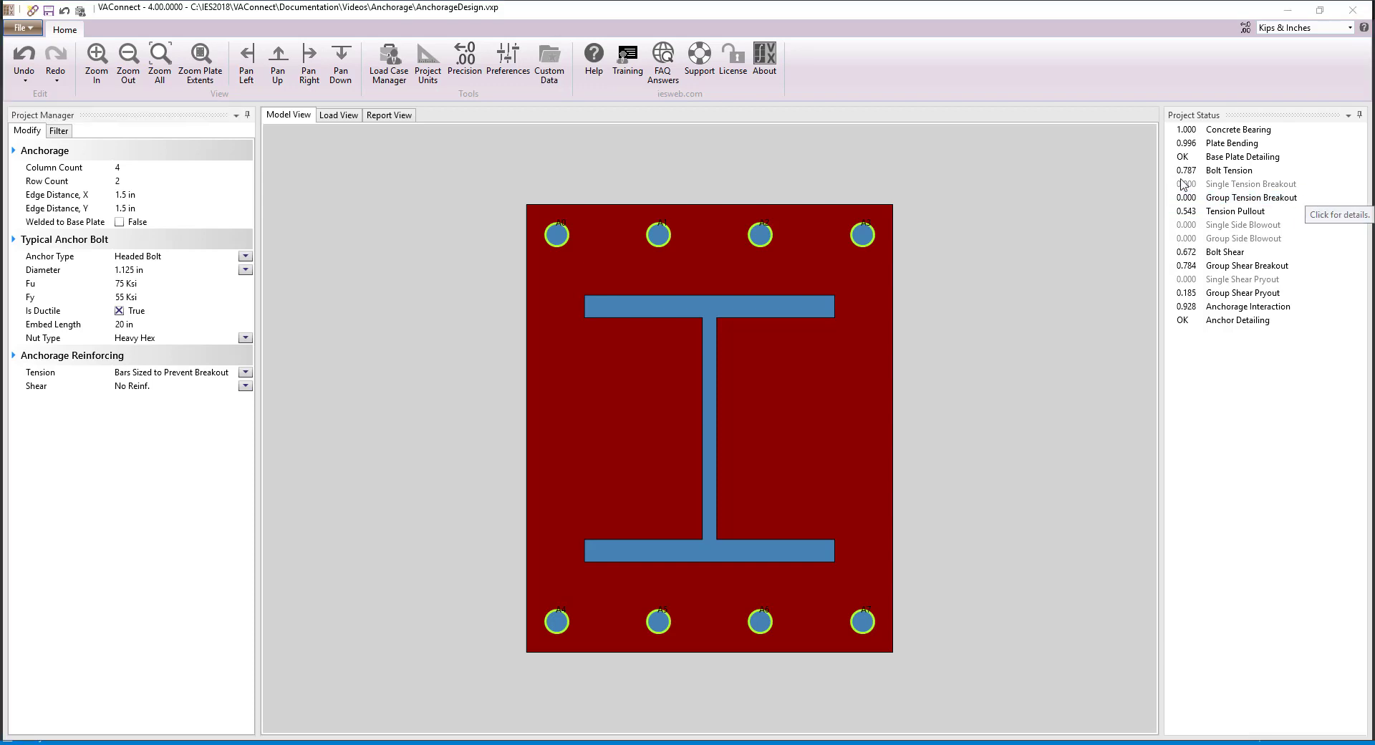
Review the whole pedestal and the seismic design criteria, and return to the base plate extents
click(161, 63)
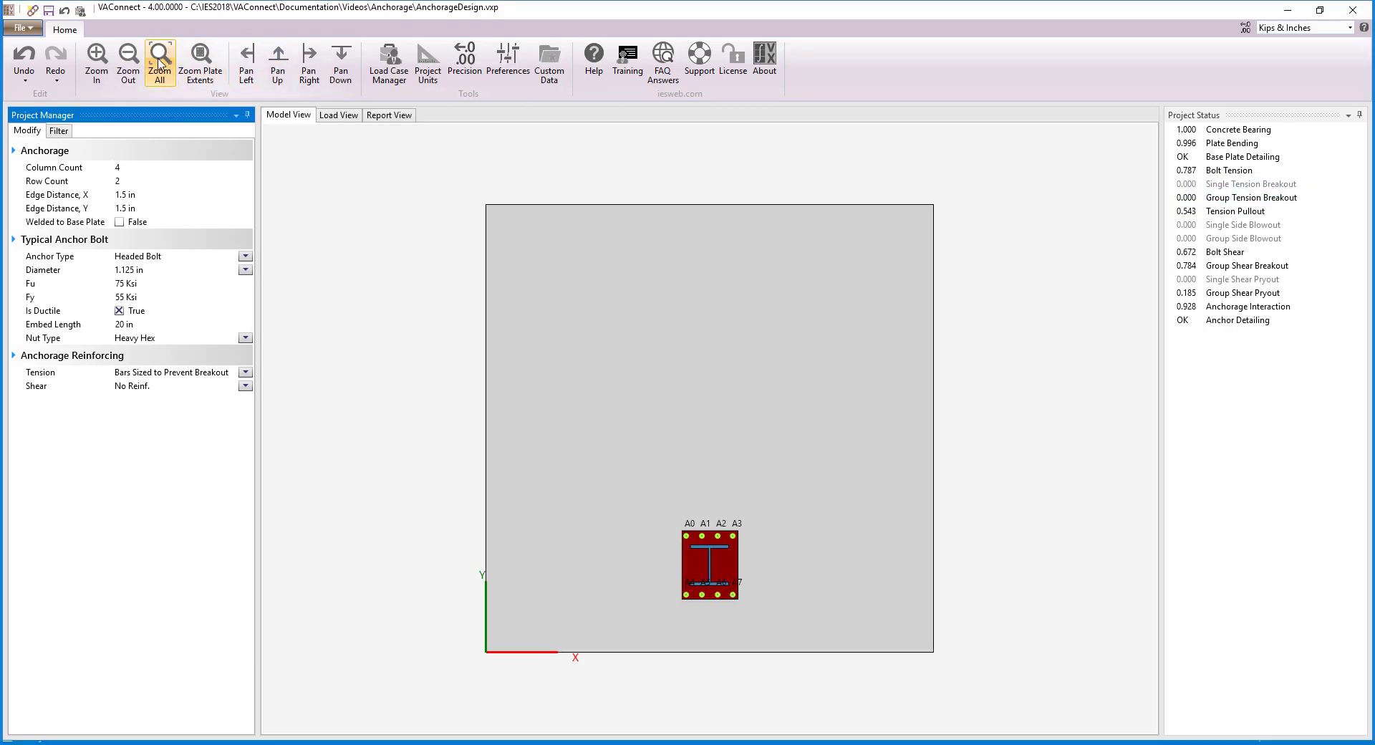
click(365, 203)
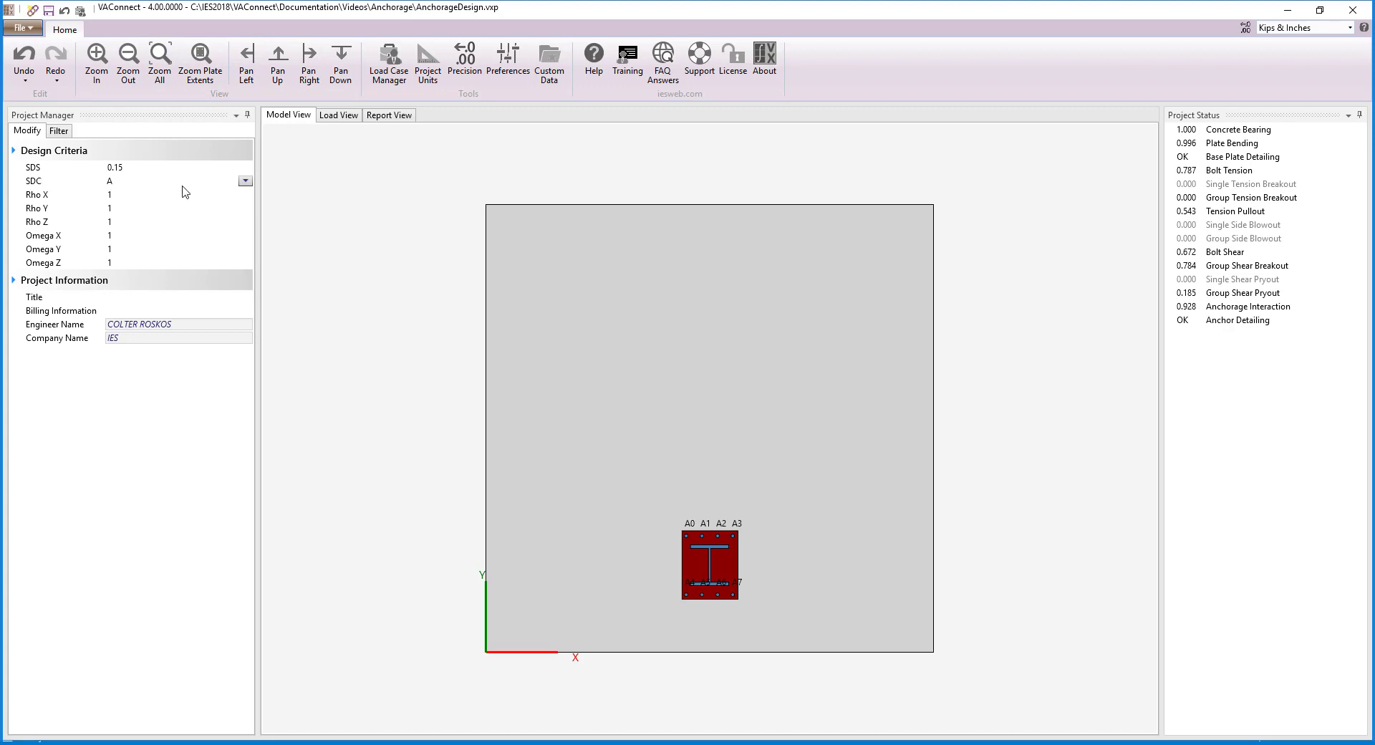
click(138, 169)
click(211, 69)
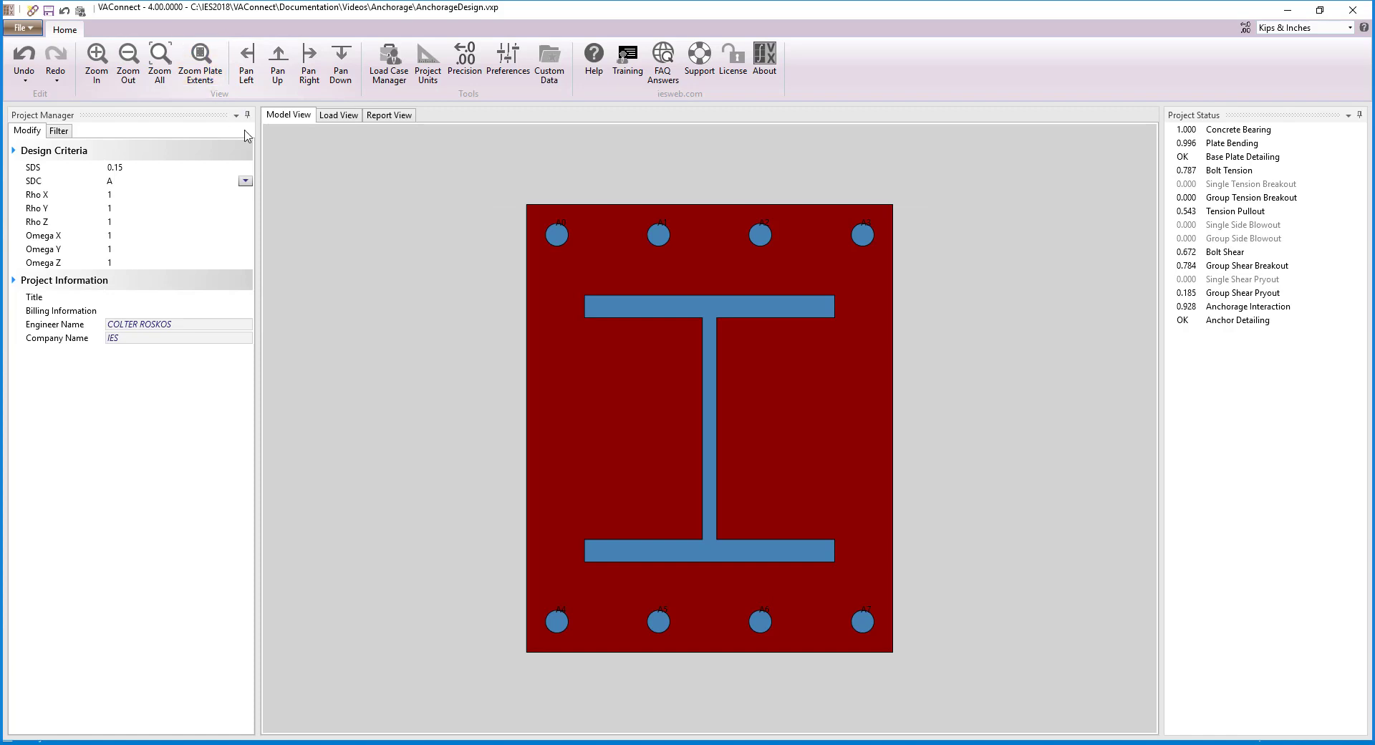